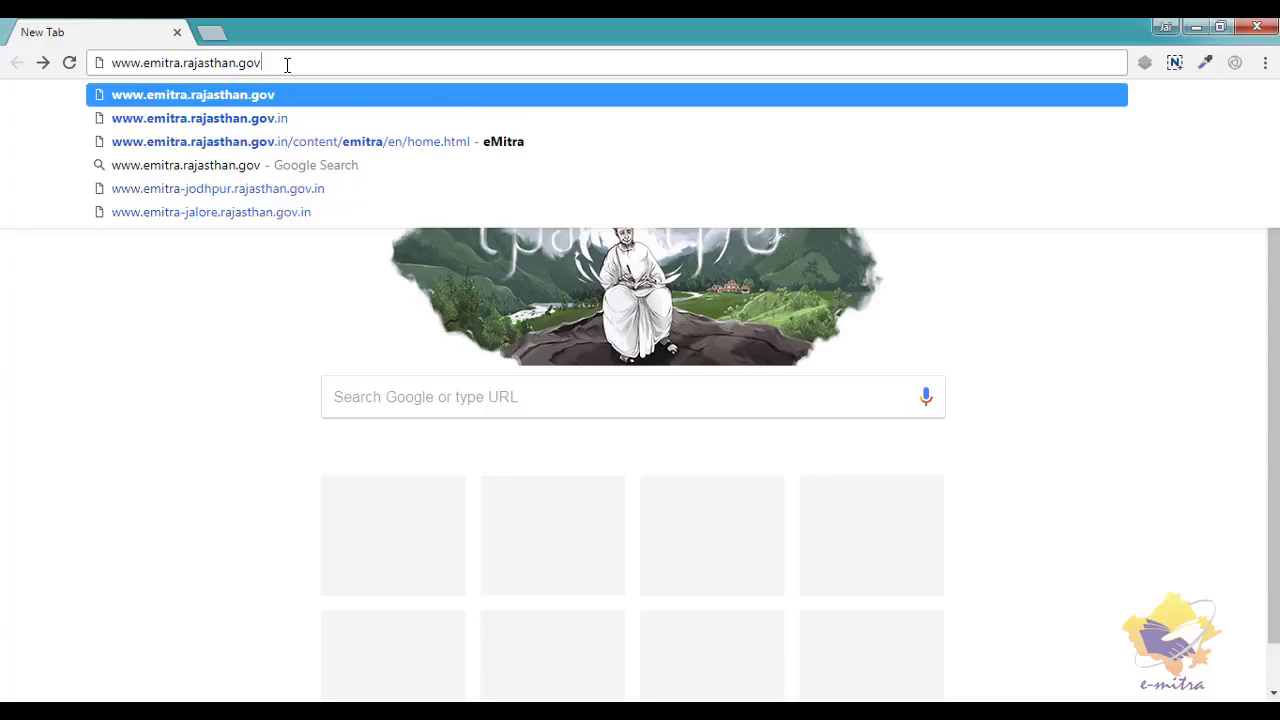
# - Log in to Rajasthan SSO from the e-Mitra home page with the kiosk SSOID, password and captcha
pyautogui.press('Return')
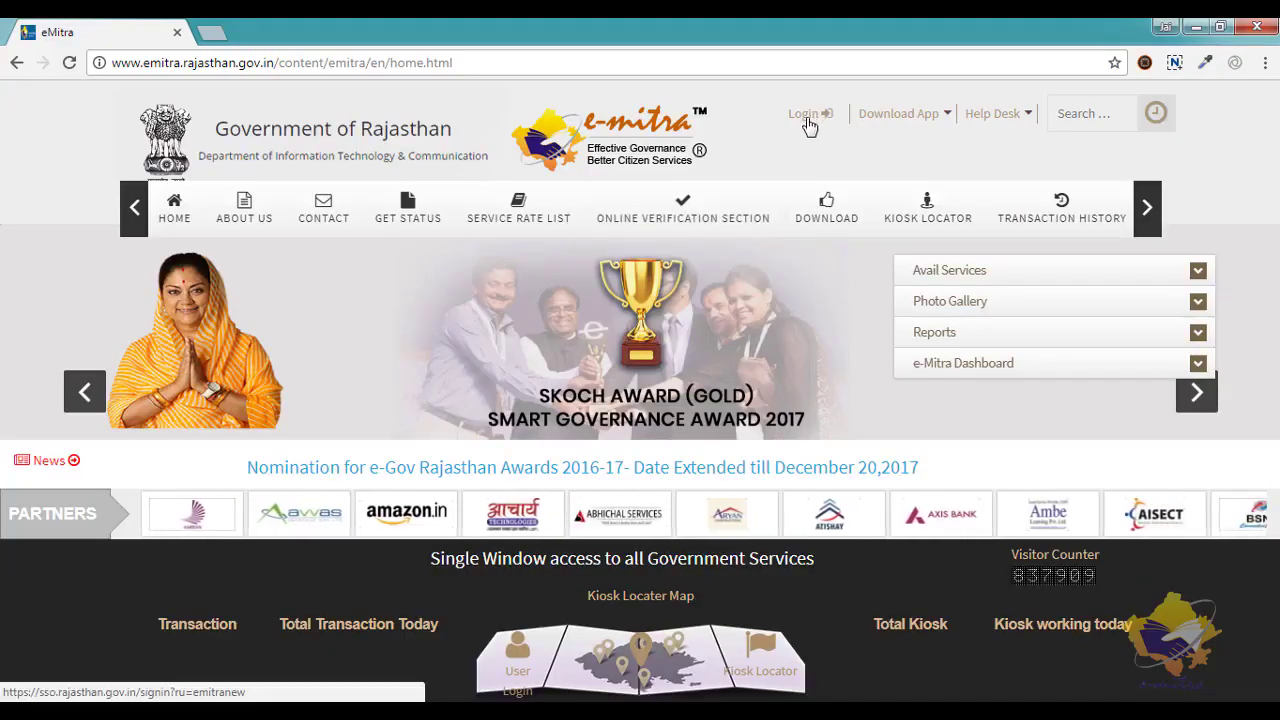
pyautogui.click(808, 114)
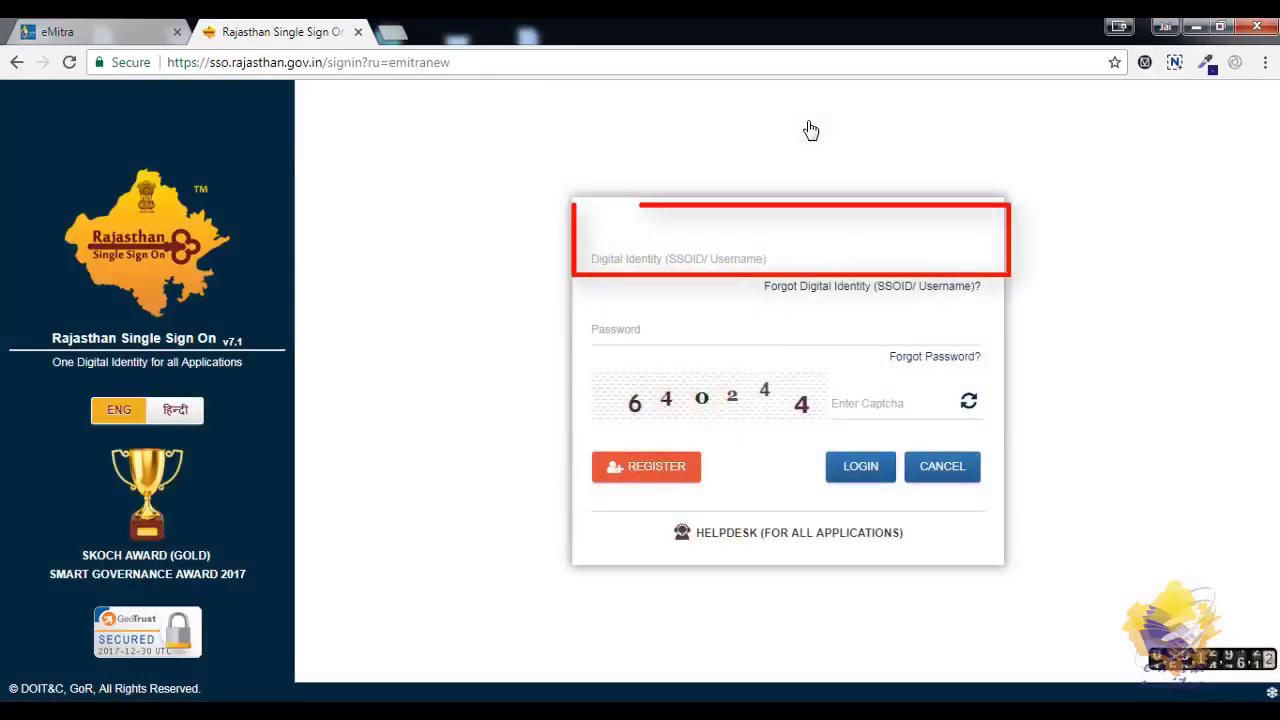
pyautogui.click(795, 260)
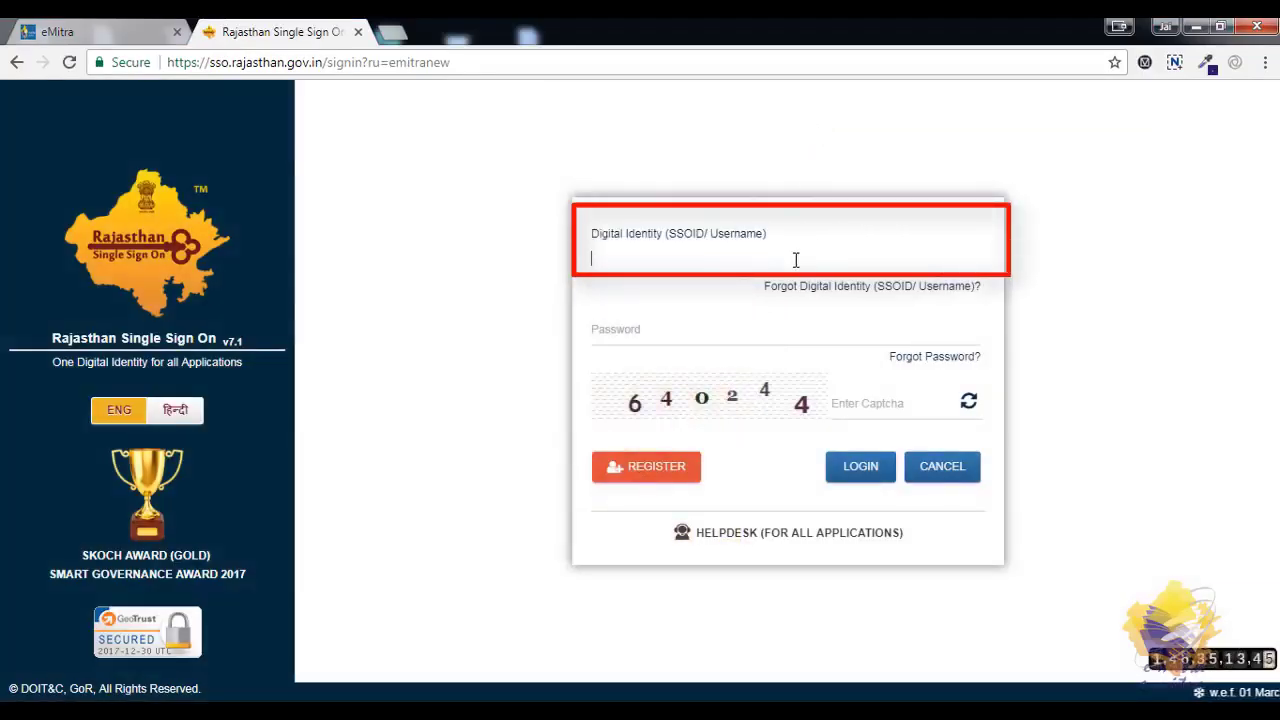
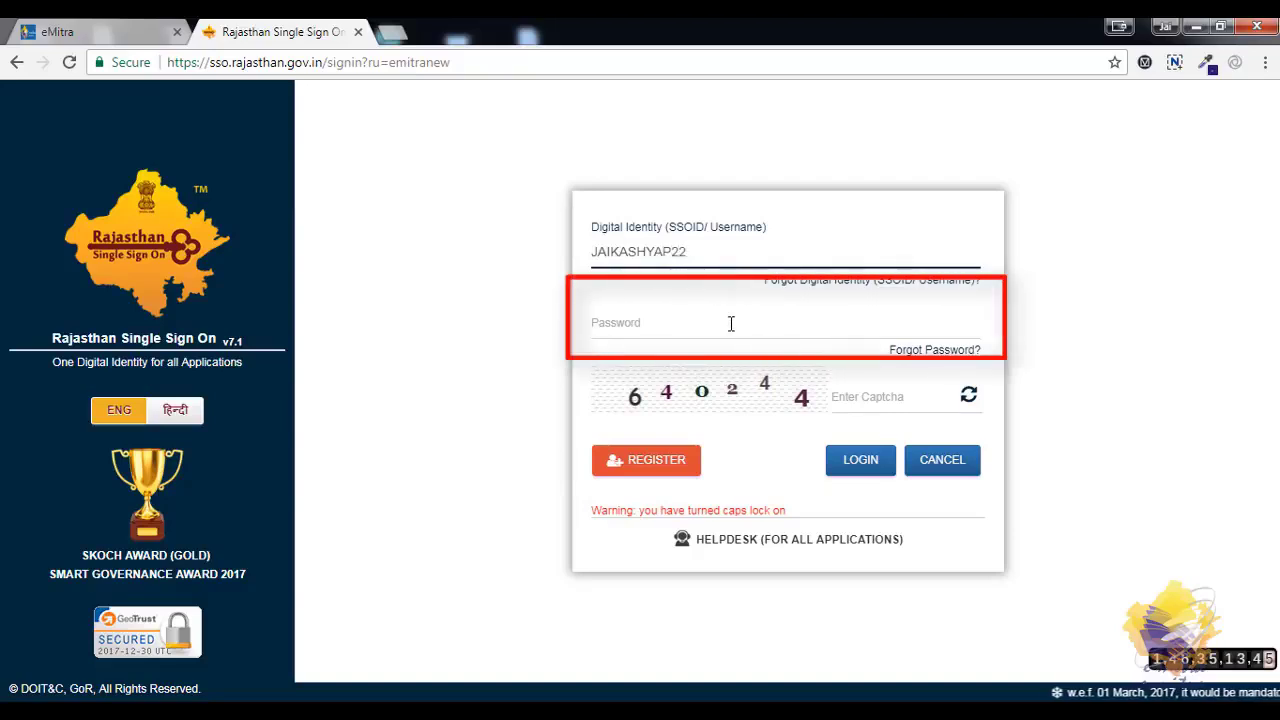
pyautogui.click(731, 323)
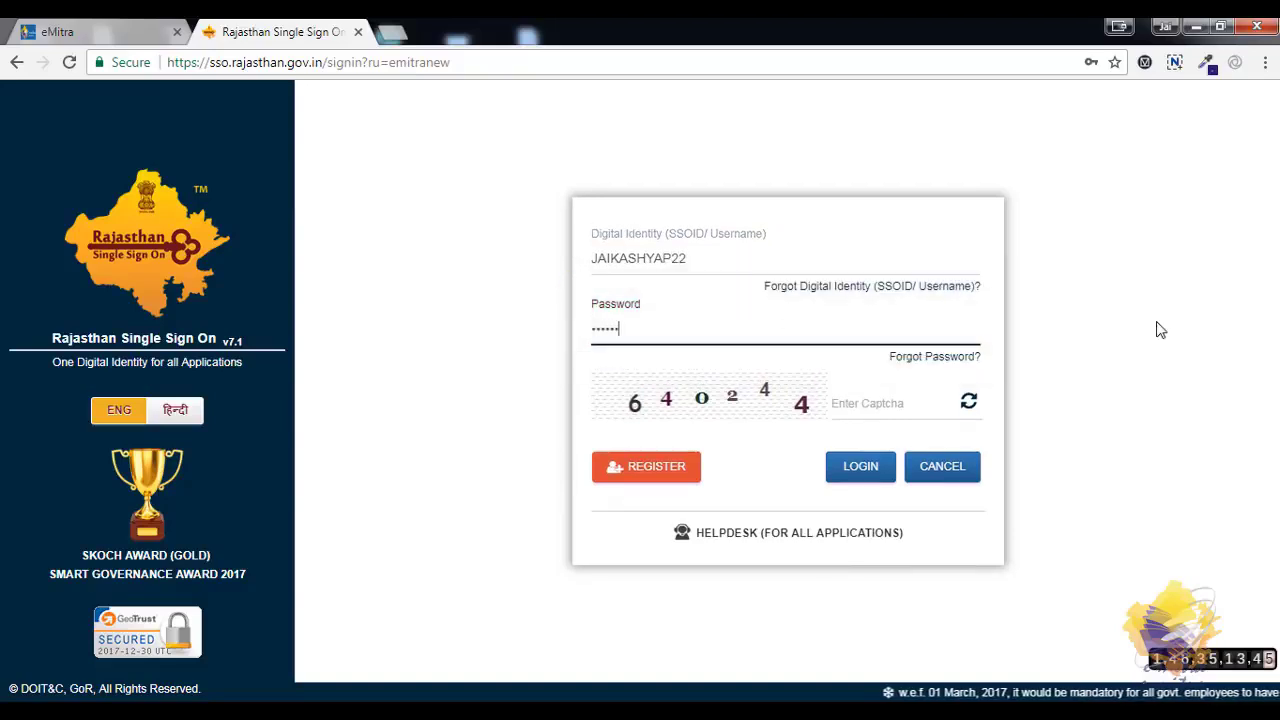
pyautogui.click(906, 403)
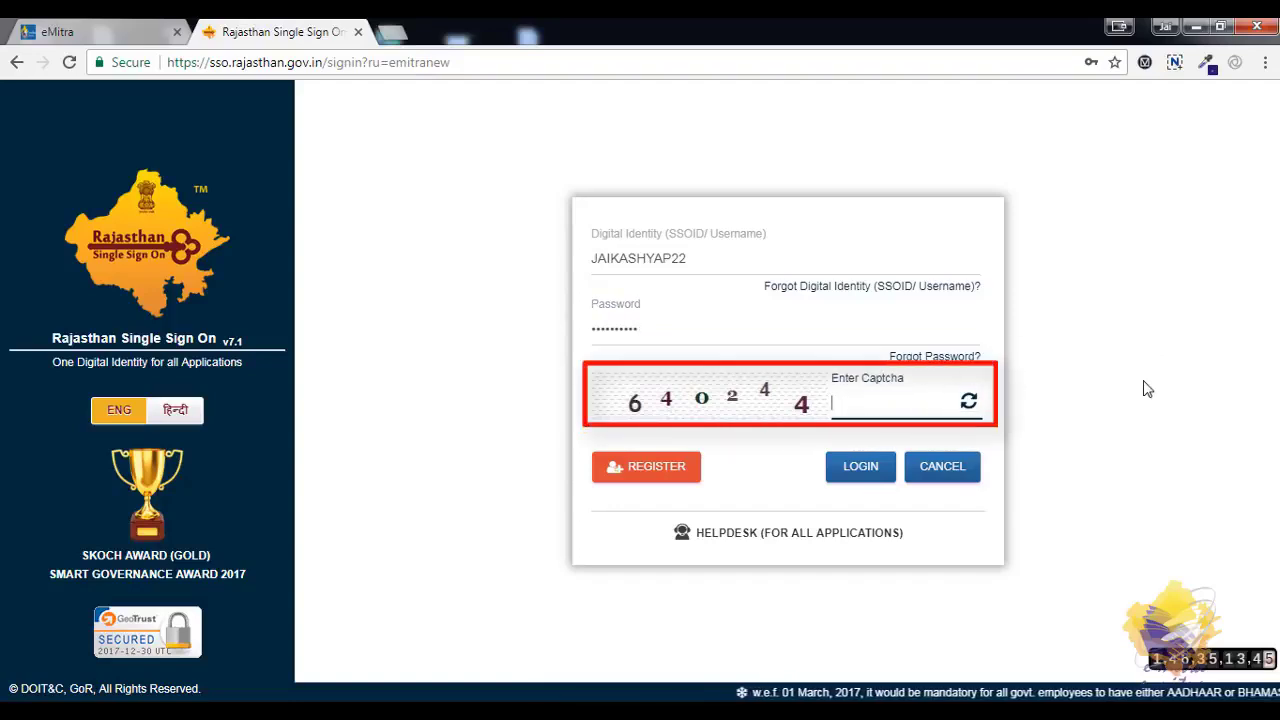
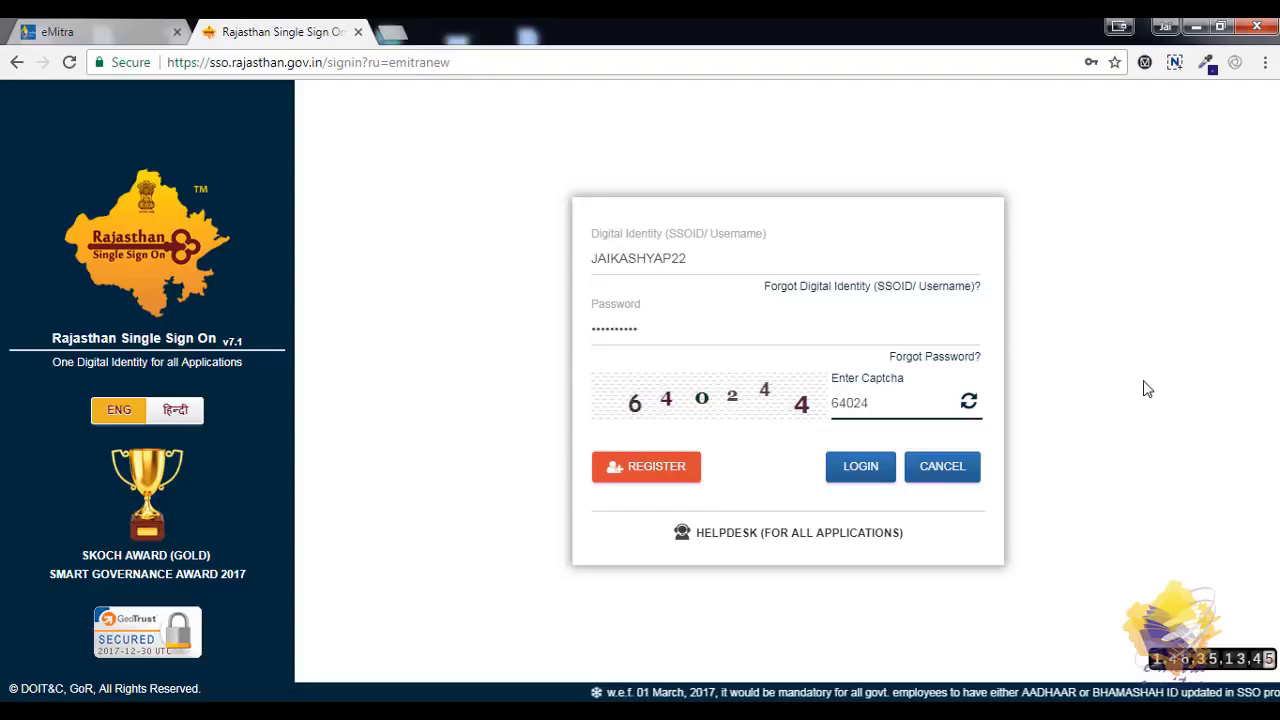
pyautogui.click(858, 470)
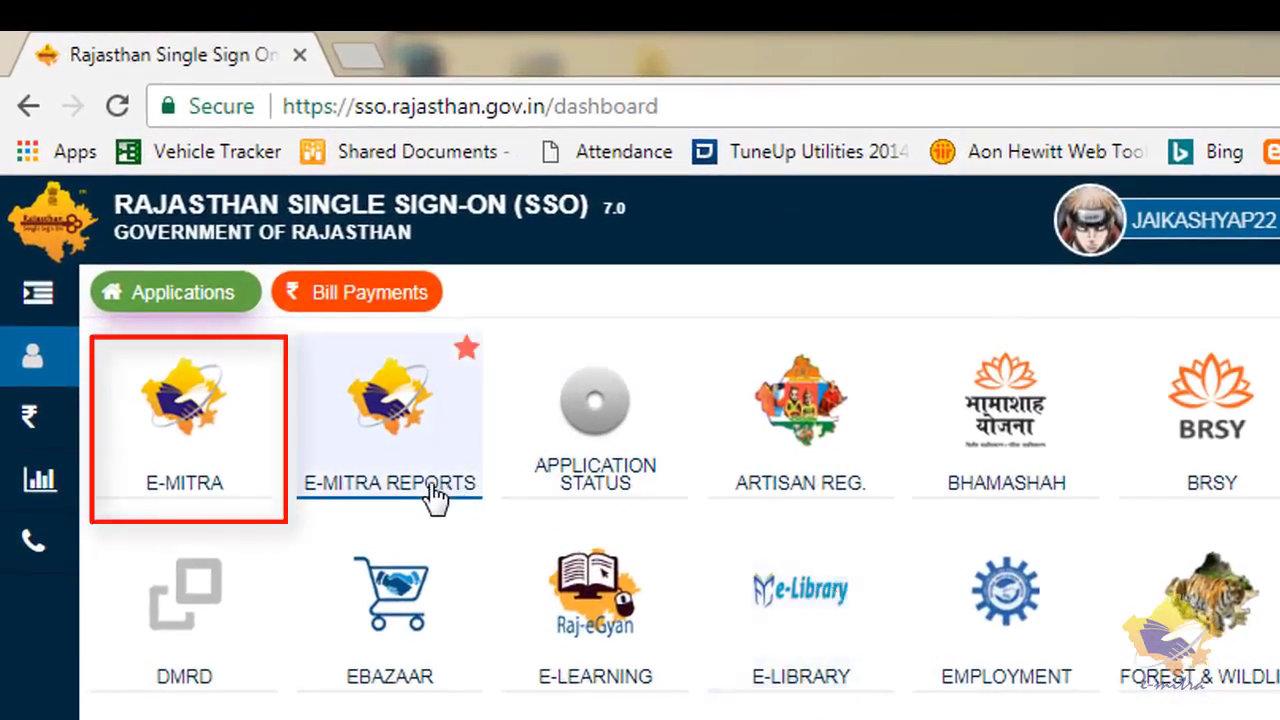
# - Open E-MITRA from the SSO dashboard and go to Services > Avail Service > Application
pyautogui.click(220, 475)
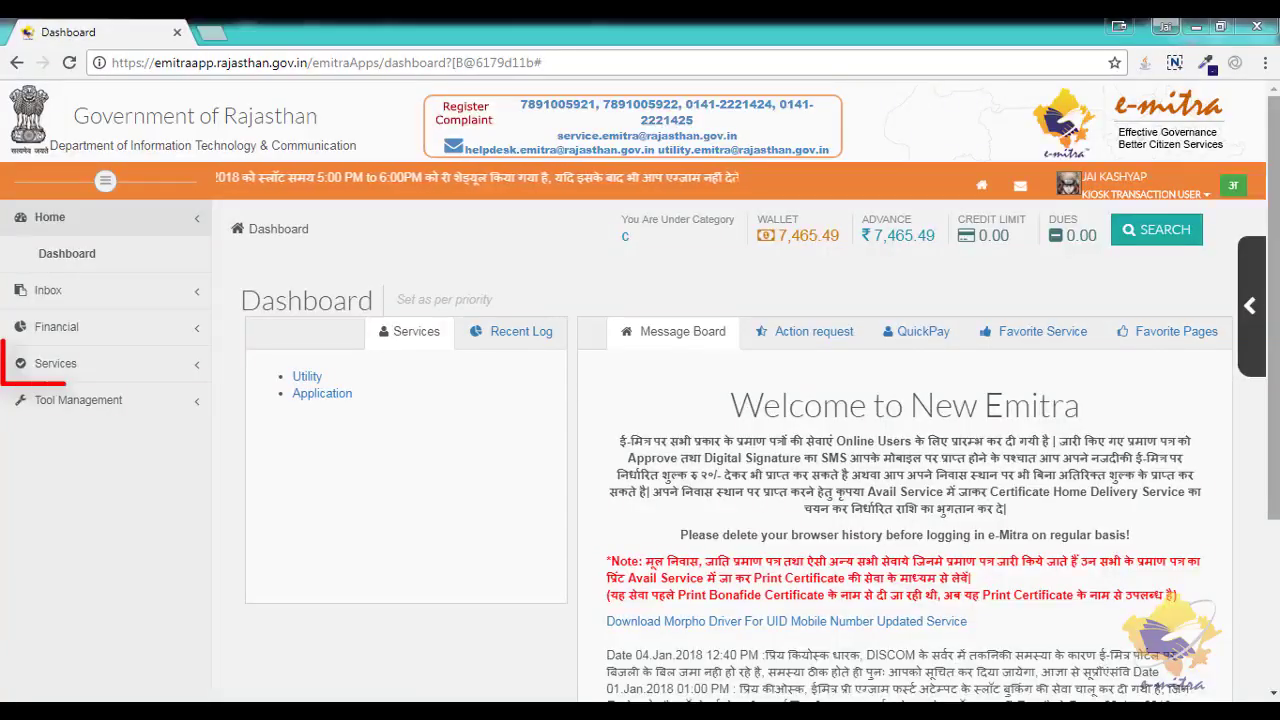
pyautogui.click(197, 378)
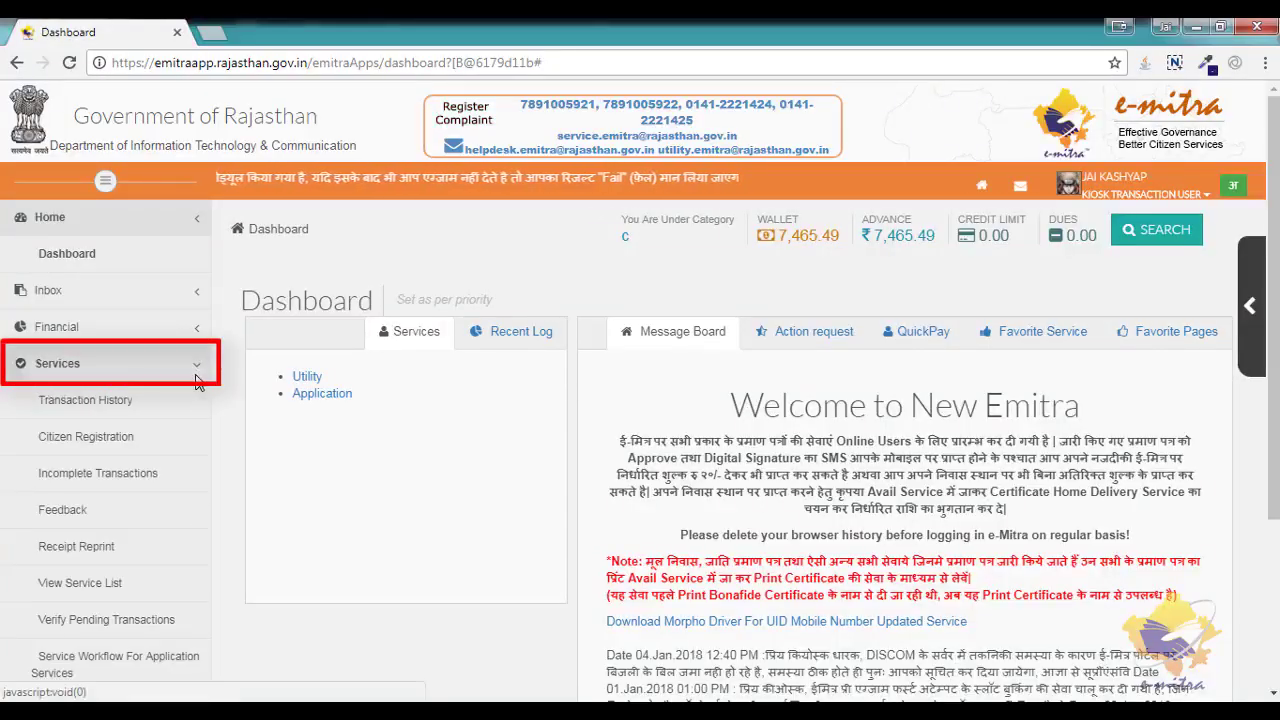
pyautogui.scroll(-2, 190, 474)
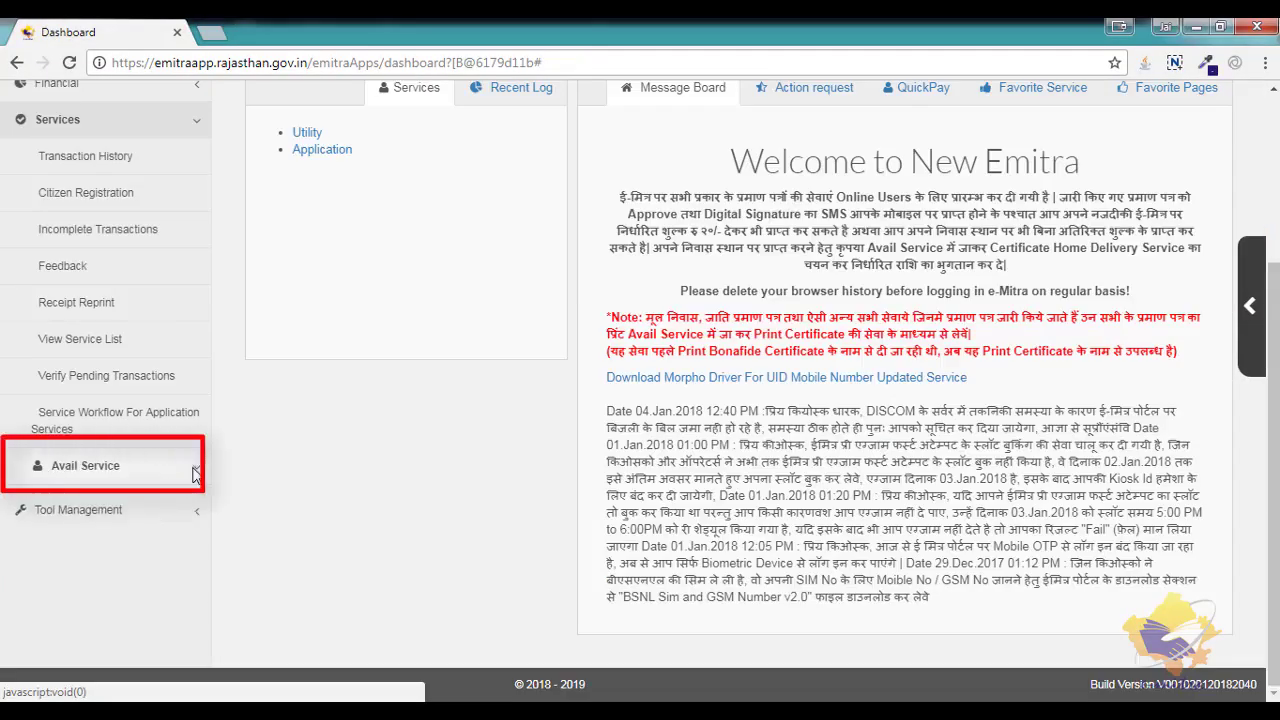
pyautogui.click(189, 470)
pyautogui.click(169, 550)
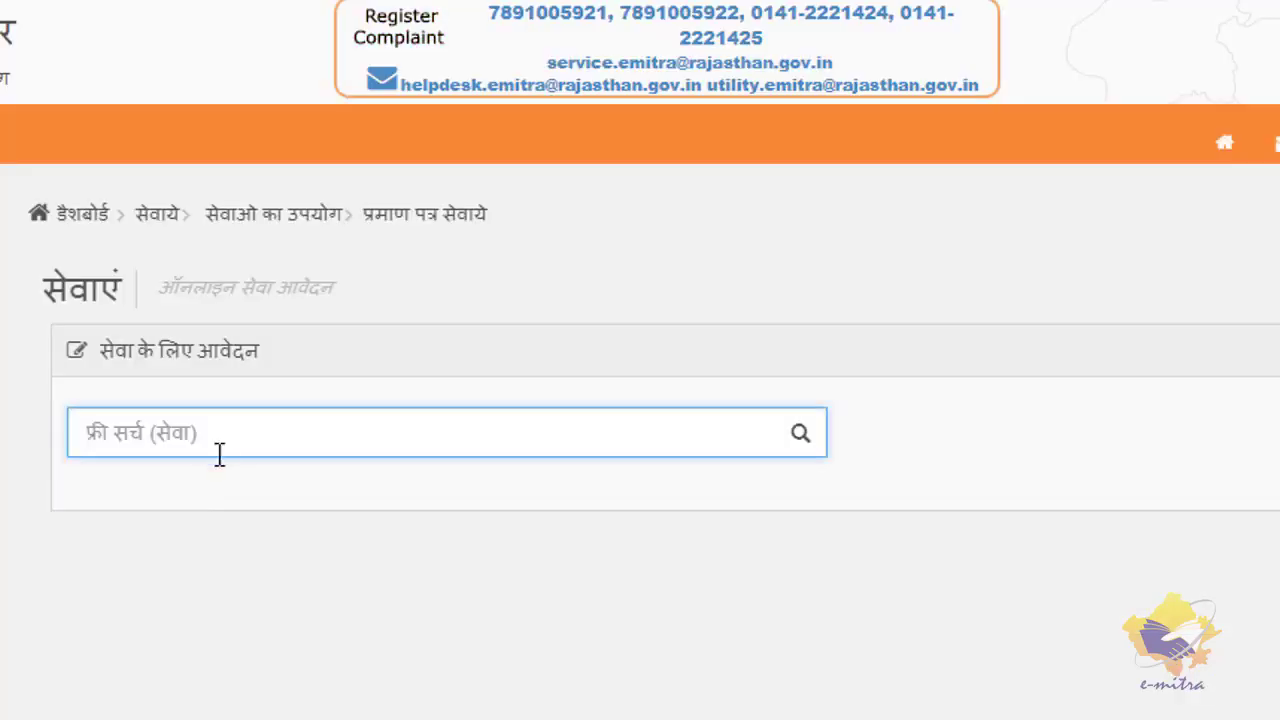
# - Search services for 'caste' and select Caste Certificate -SC/ST (Resident of Rajasthan)
pyautogui.click(231, 443)
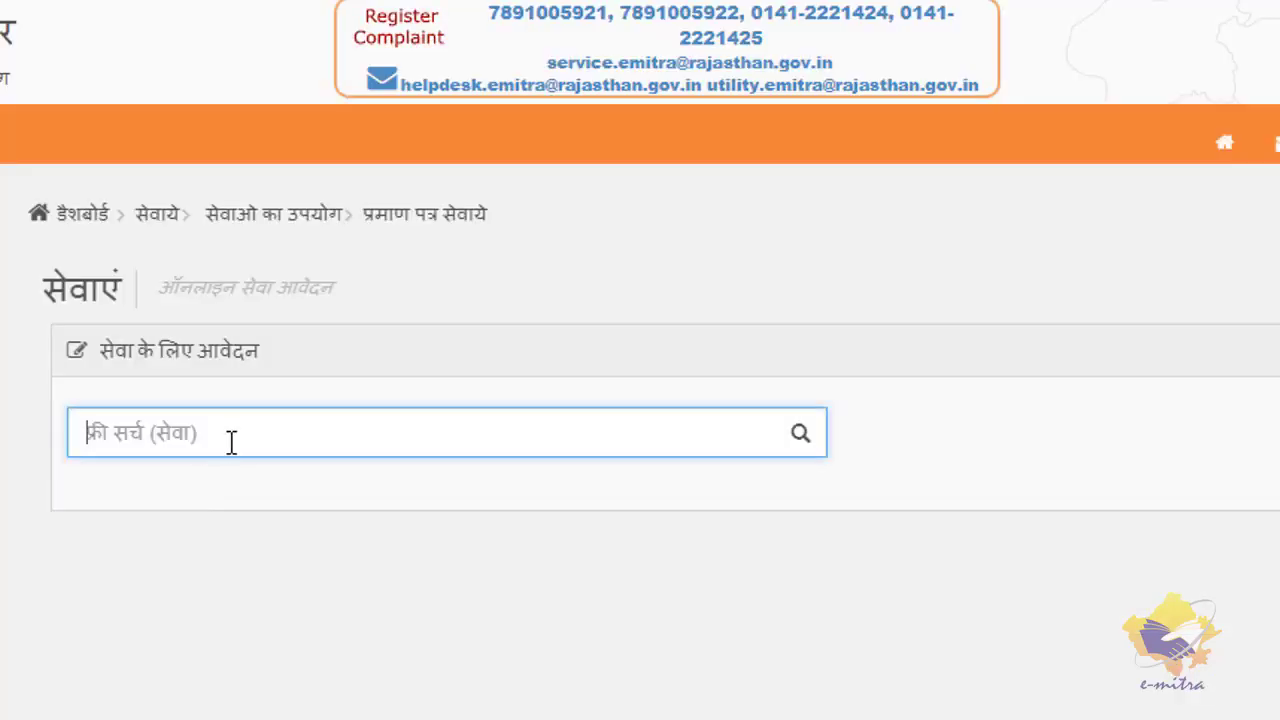
pyautogui.write('caste')
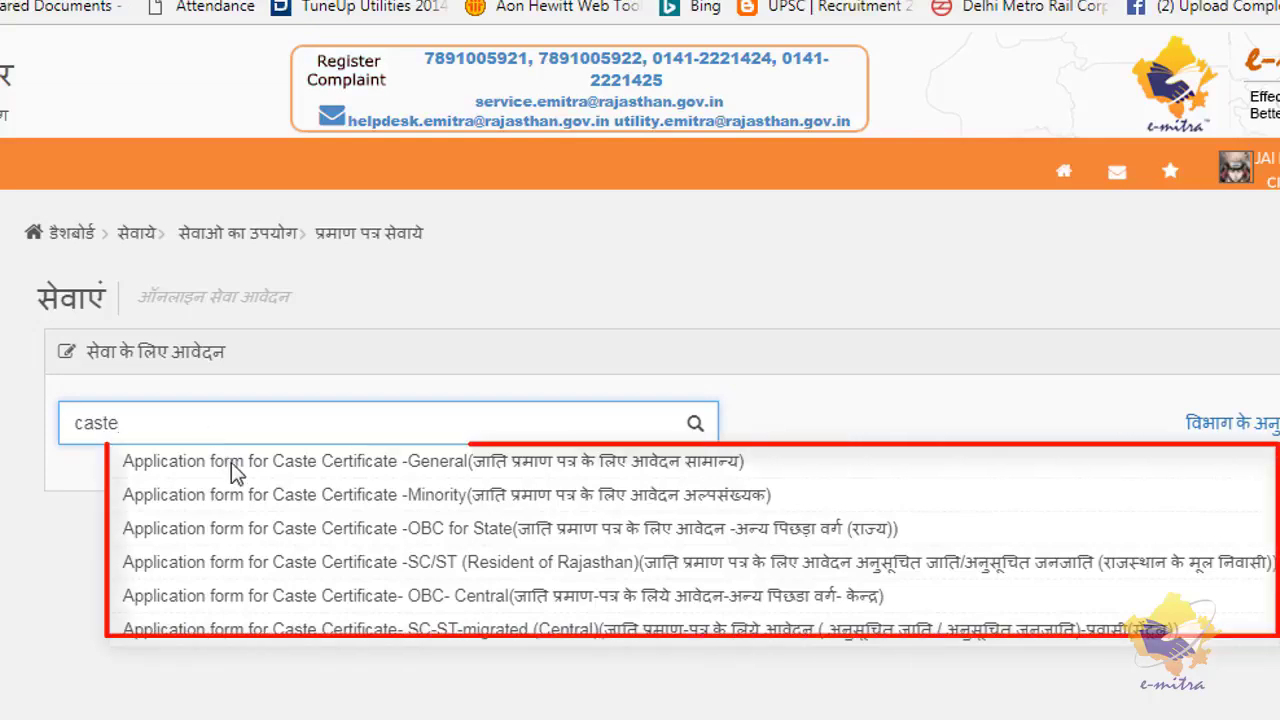
pyautogui.click(331, 564)
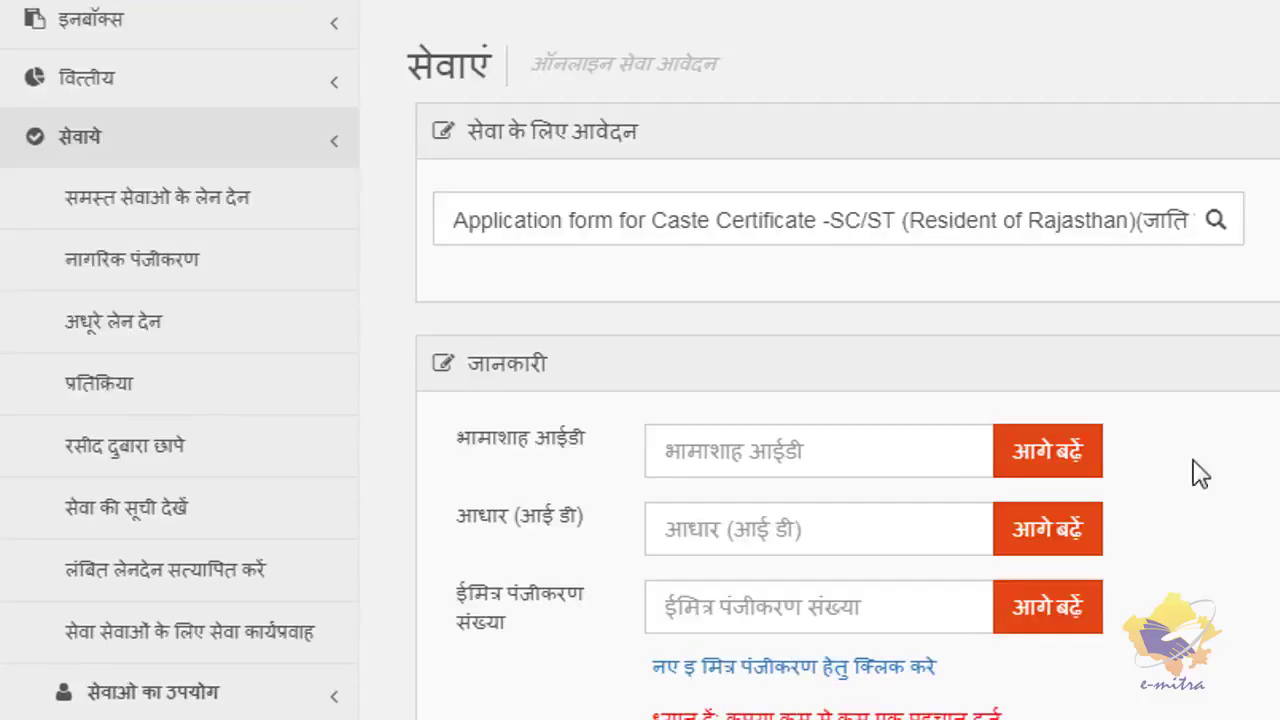
# - Enter the Bhamashah family ID, pick the applicant family member, and pull their data into the form
pyautogui.click(933, 458)
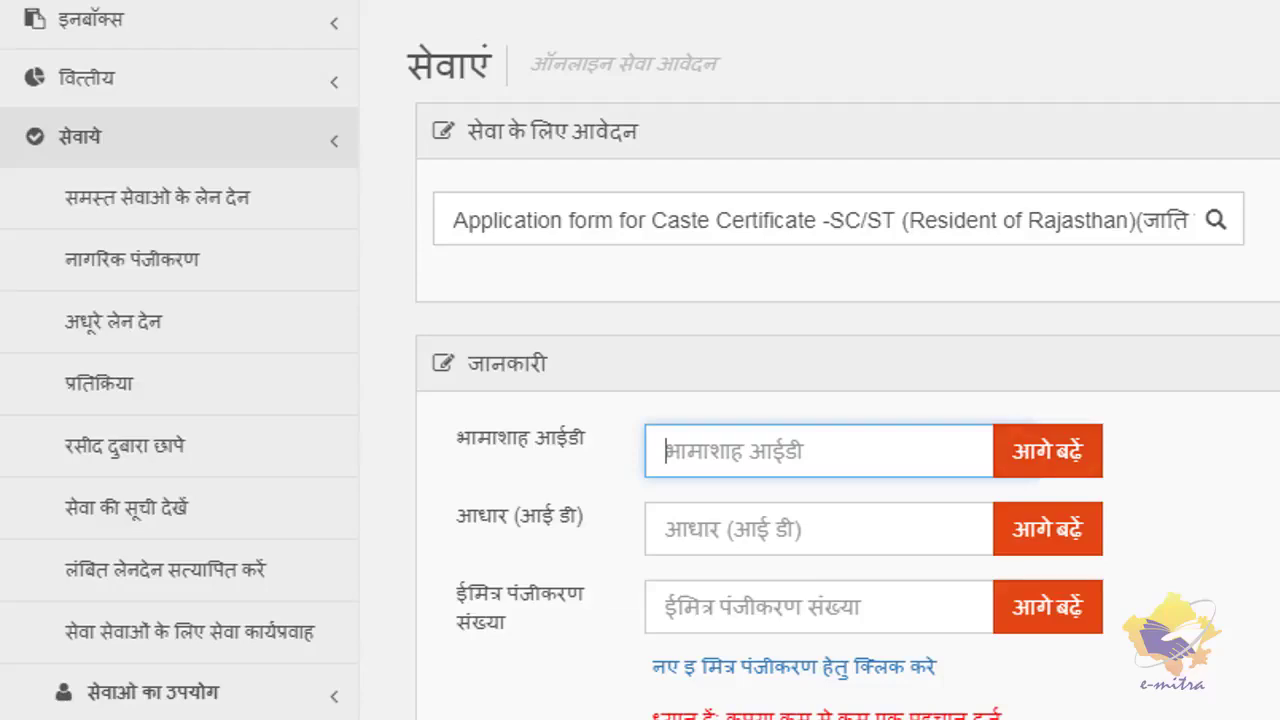
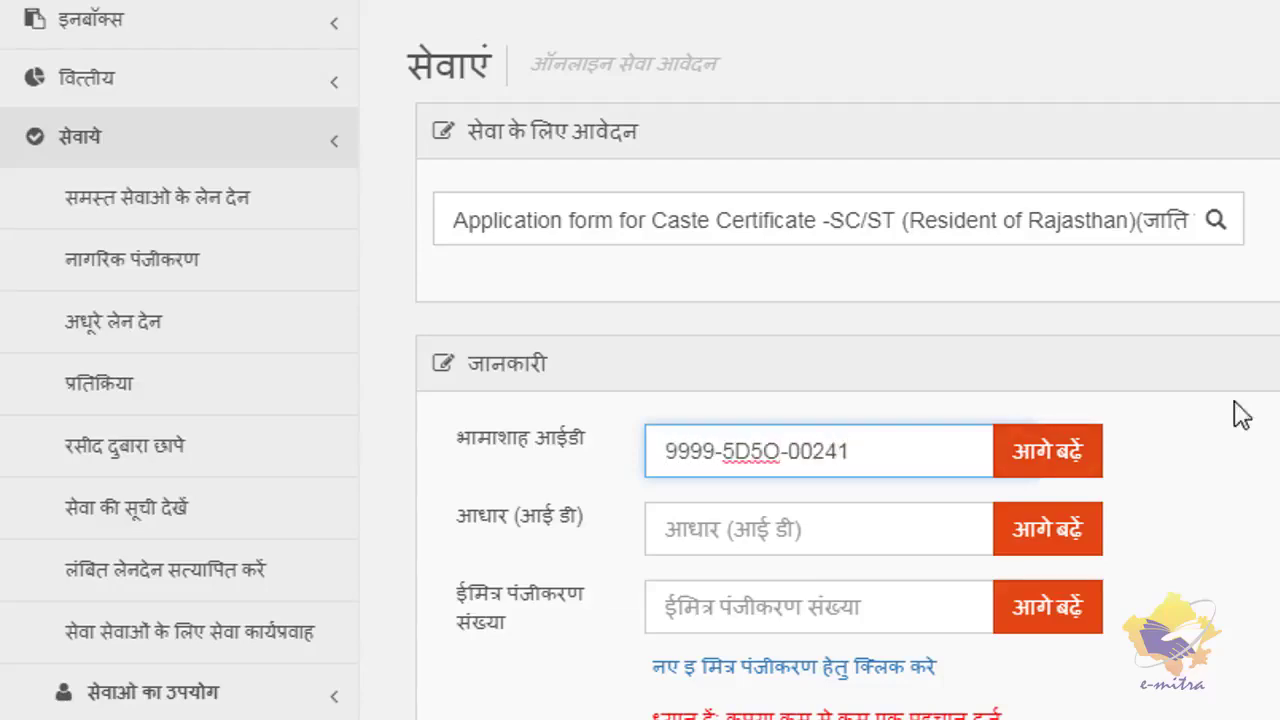
pyautogui.click(1025, 466)
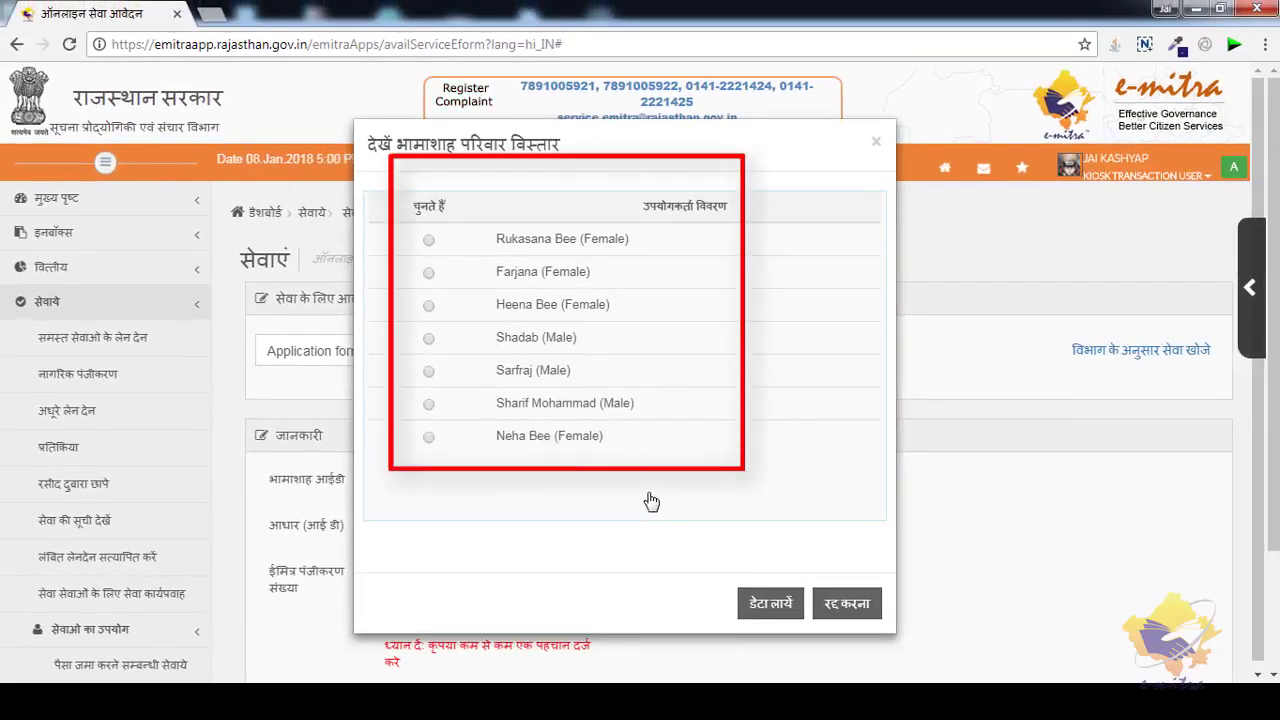
pyautogui.click(429, 372)
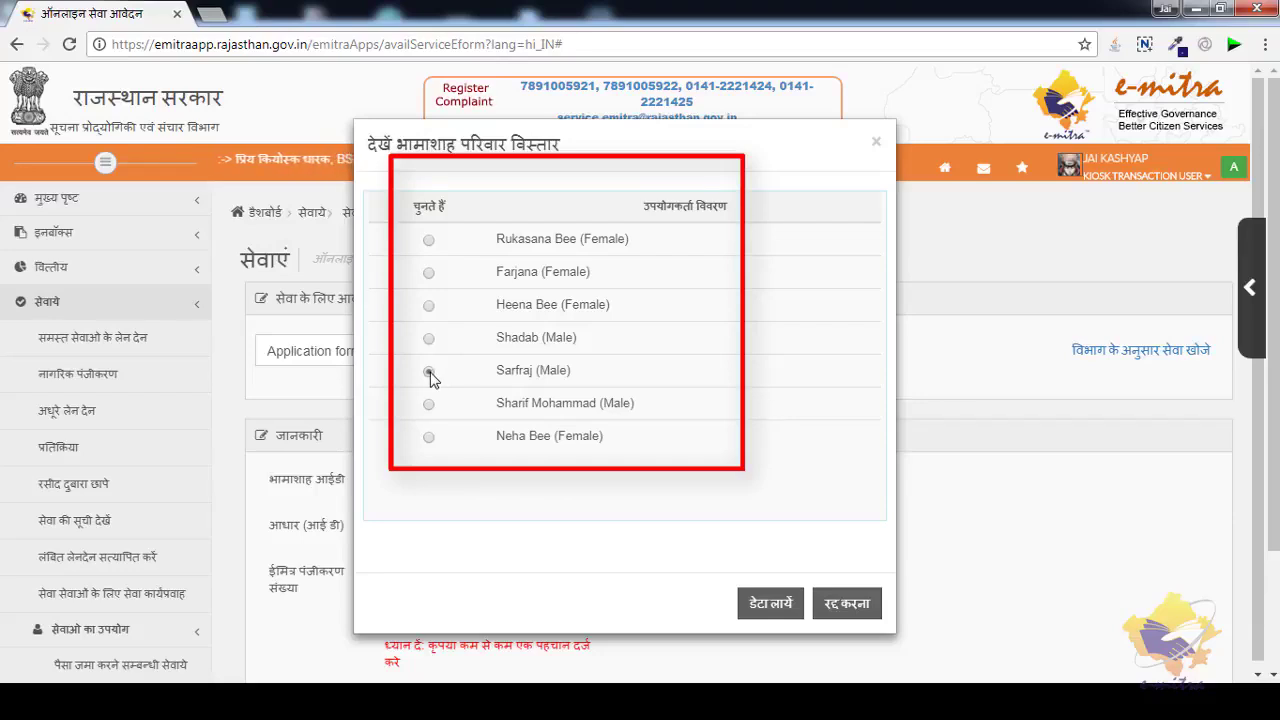
pyautogui.click(768, 604)
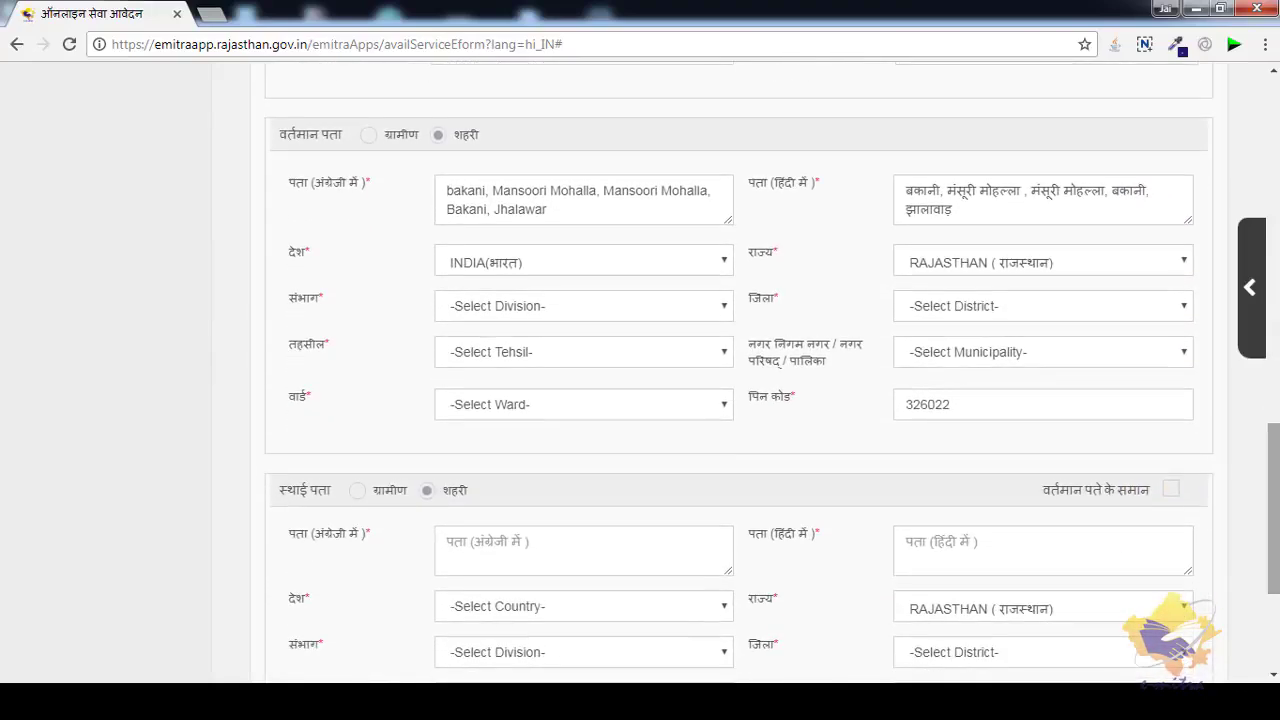
pyautogui.moveTo(1278, 540); pyautogui.dragTo(1278, 620)
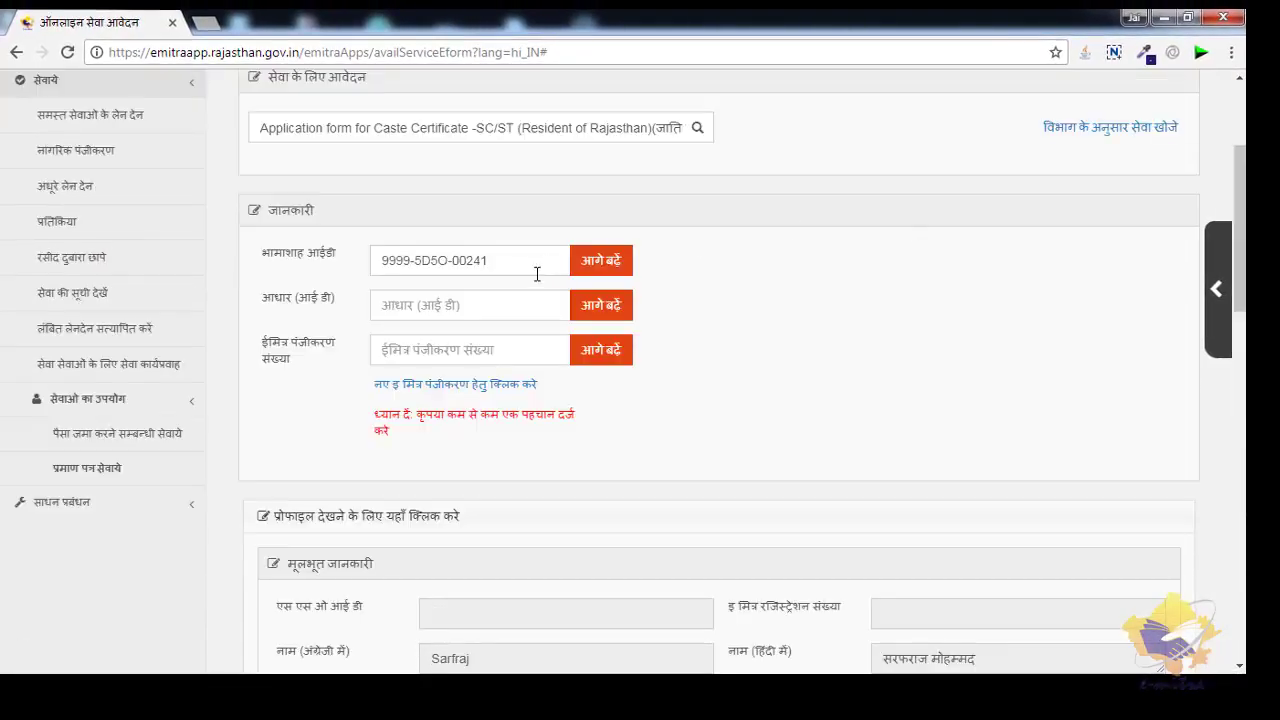
pyautogui.click(537, 271)
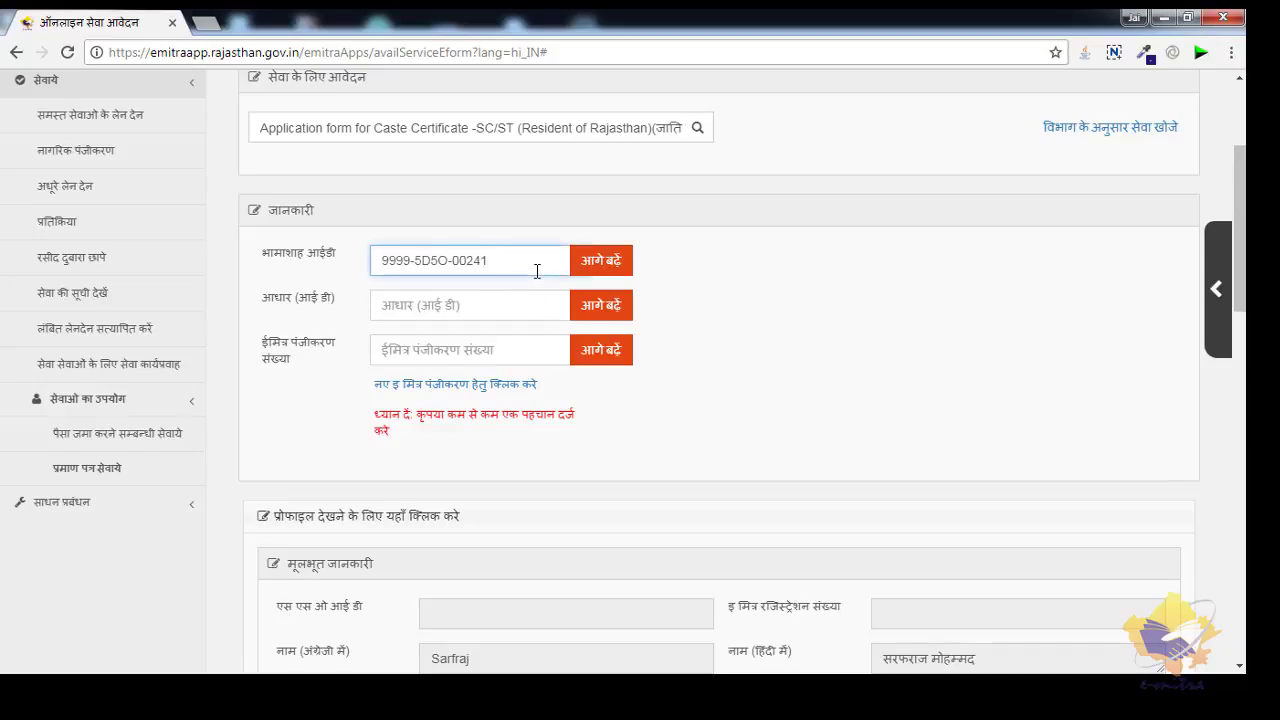
pyautogui.click(537, 302)
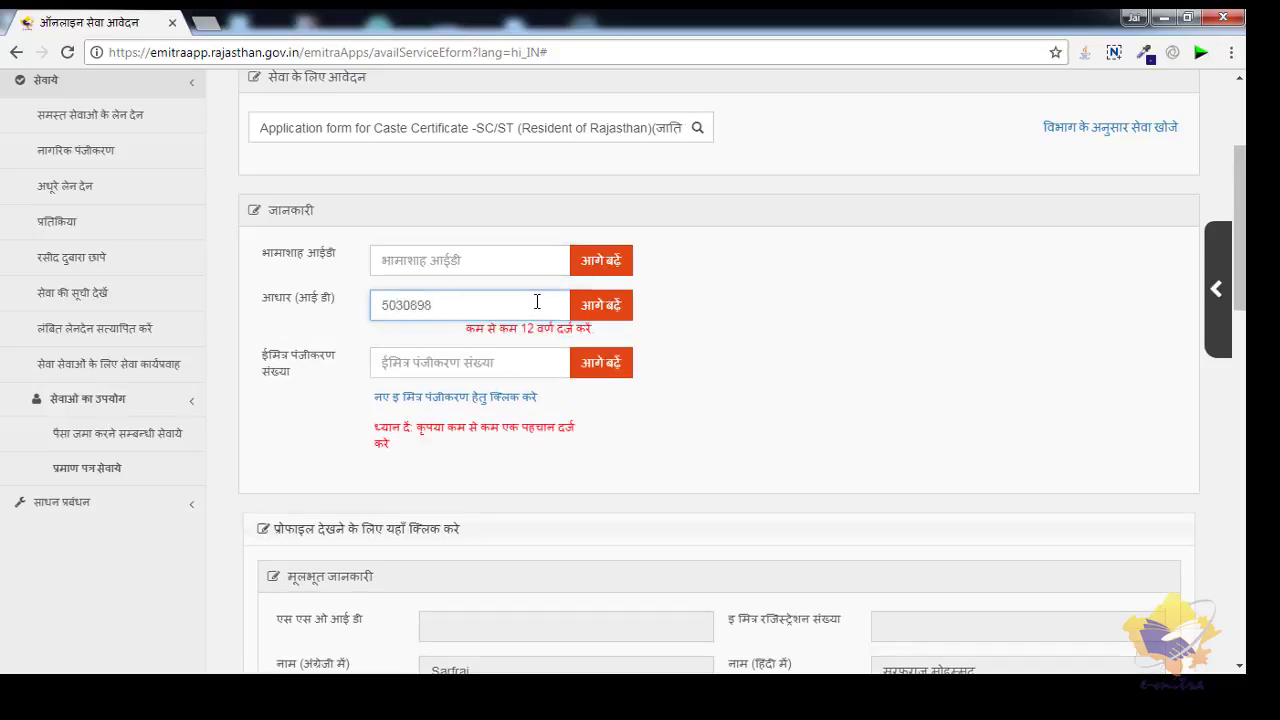
pyautogui.click(601, 305)
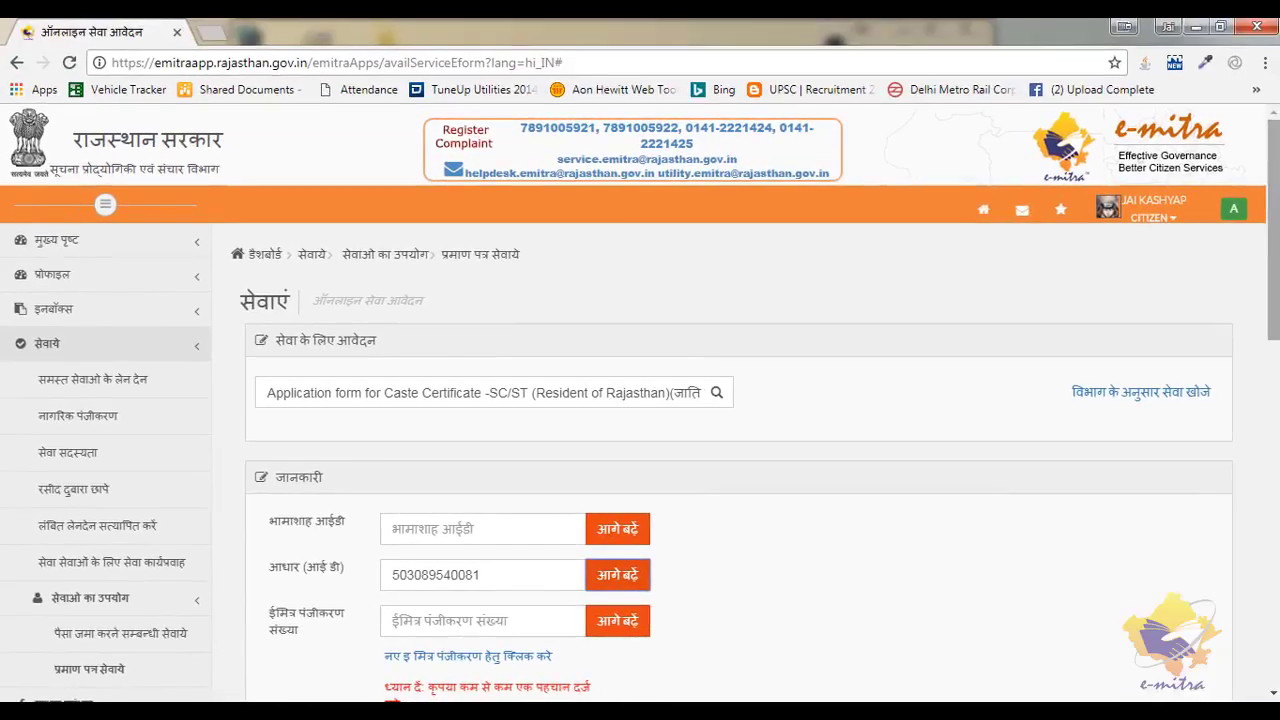
pyautogui.scroll(-5, 740, 400)
pyautogui.scroll(-1, 740, 400)
pyautogui.scroll(-2, 740, 400)
pyautogui.scroll(-1, 740, 400)
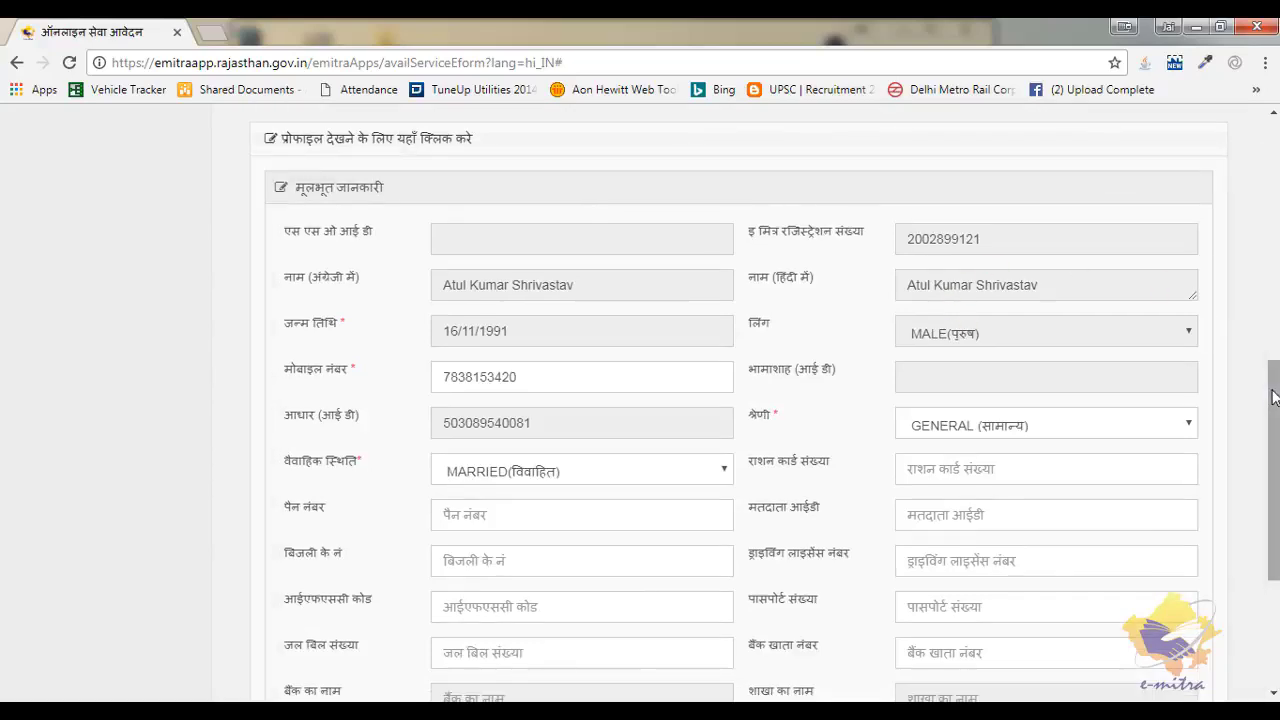
pyautogui.scroll(-3, 1273, 397)
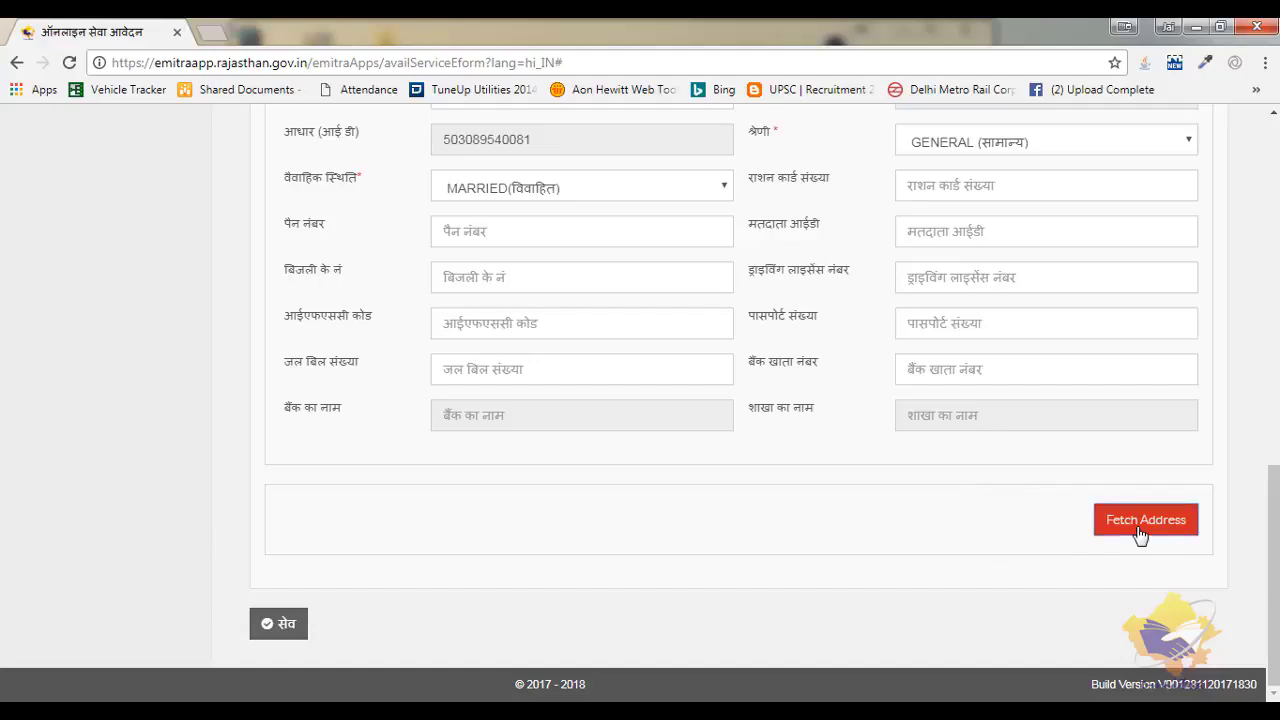
# - Fetch the applicant's address from records, save the basic information, and dismiss the already-saved alert
pyautogui.click(1143, 520)
pyautogui.moveTo(1273, 445); pyautogui.dragTo(1273, 573)
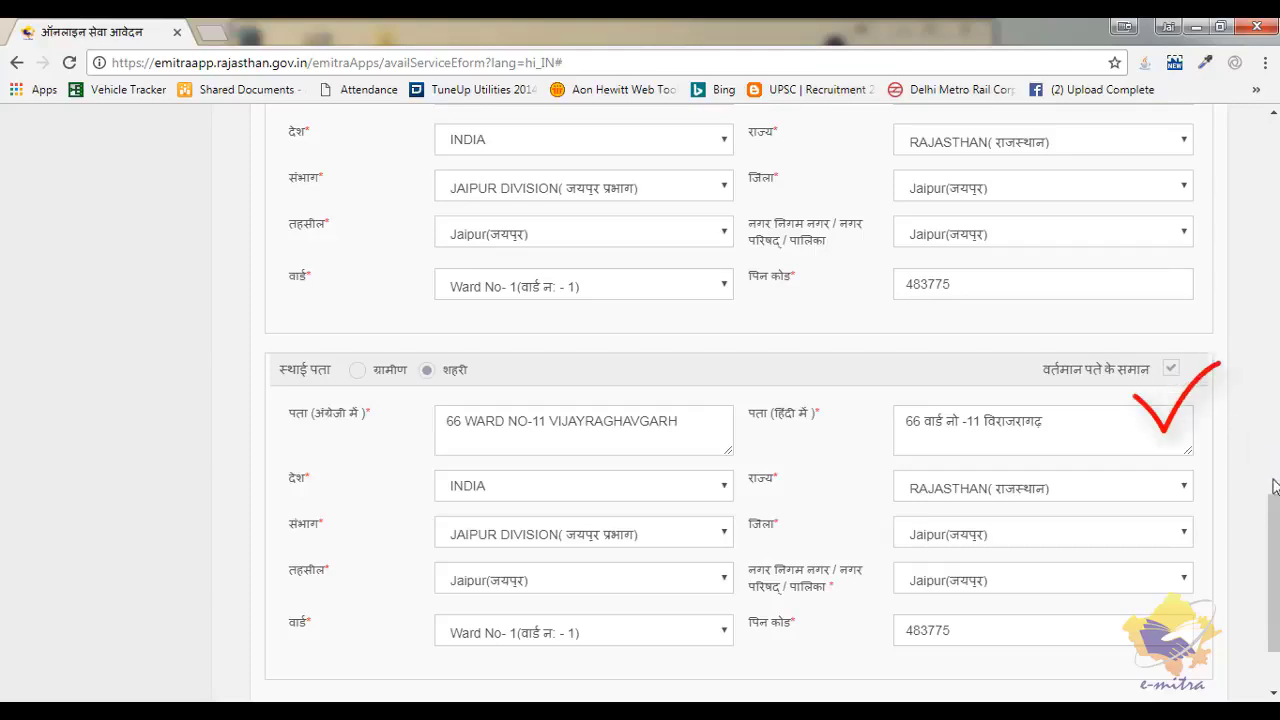
pyautogui.moveTo(1275, 510); pyautogui.dragTo(1277, 569)
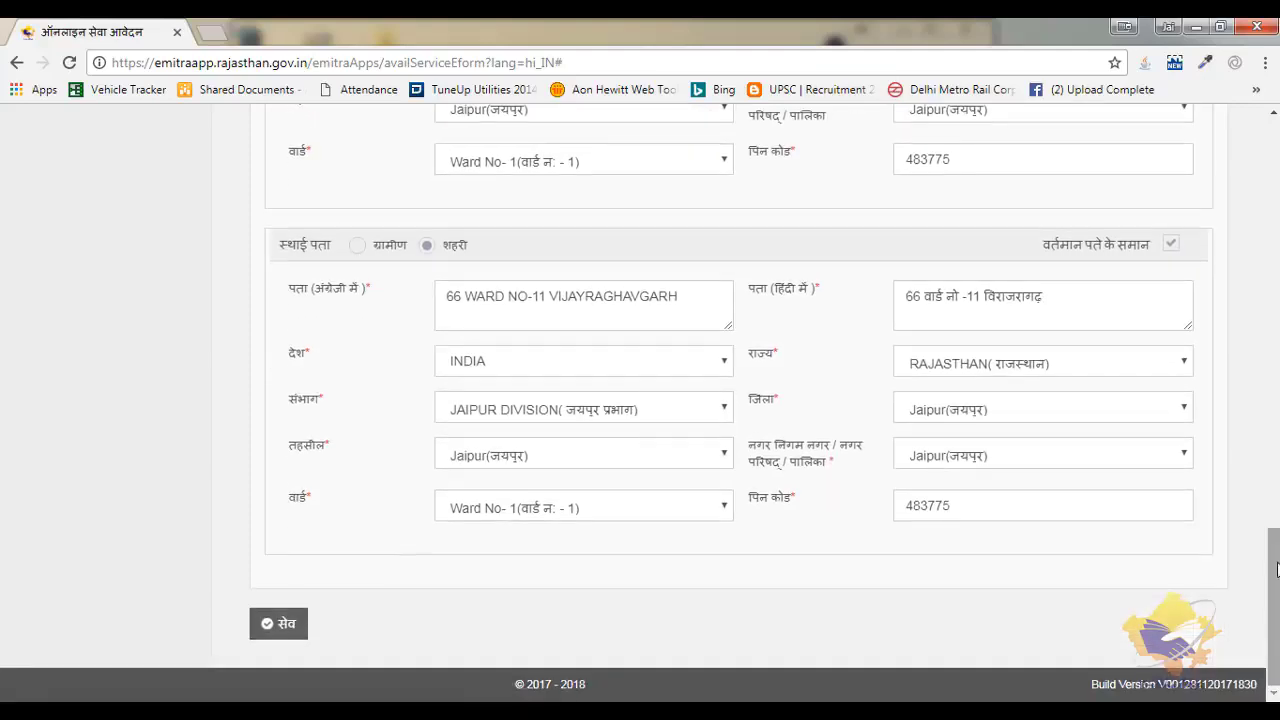
pyautogui.click(280, 626)
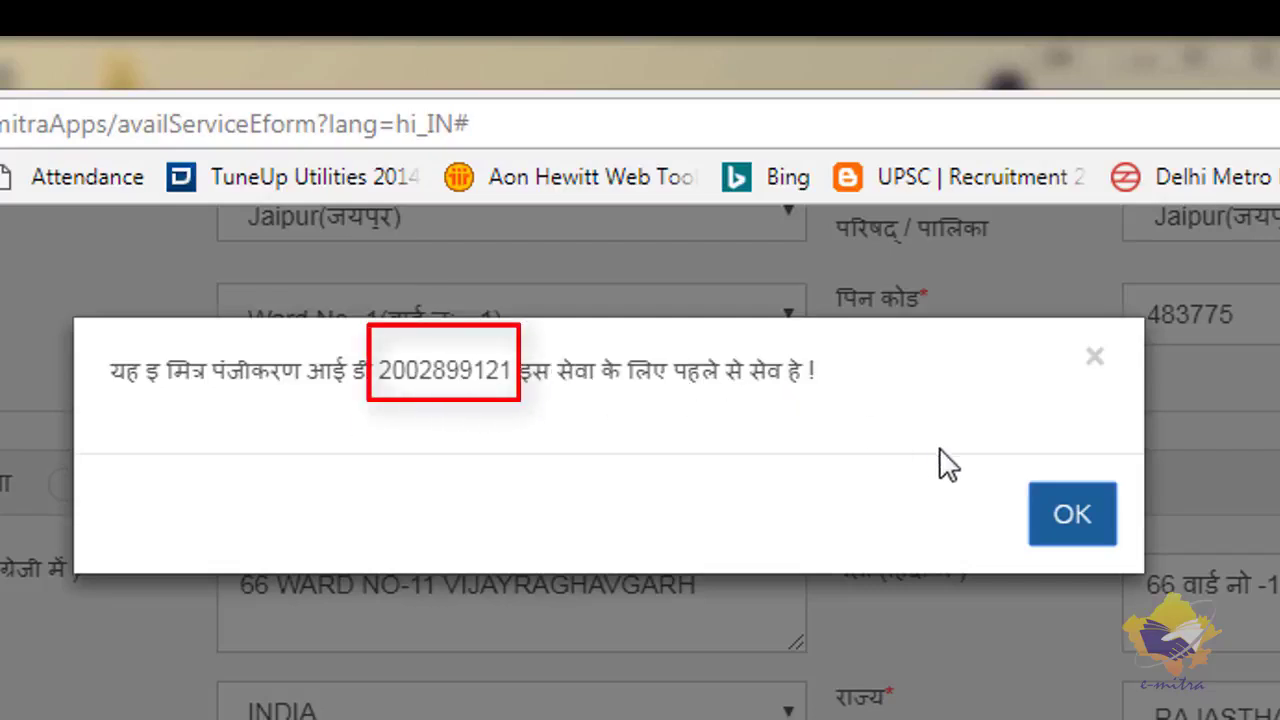
pyautogui.click(1074, 528)
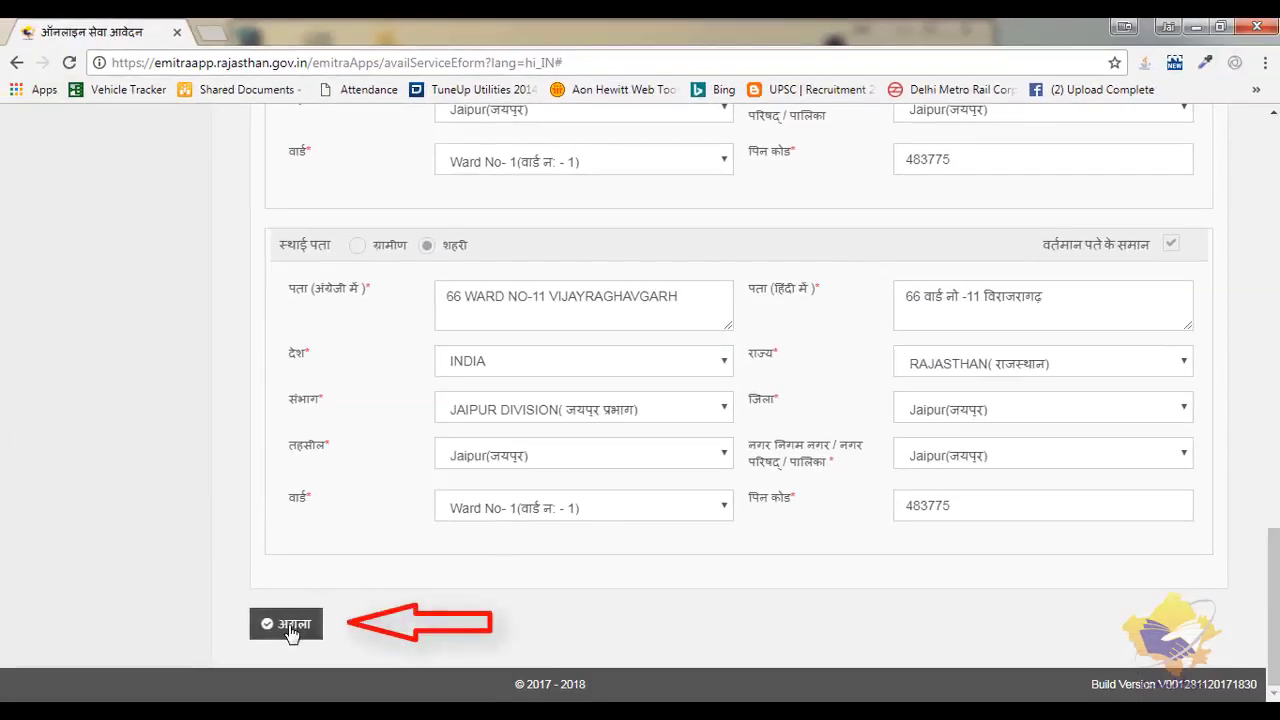
# - Continue to the application form and enter father's name in Hindi, birthplace जयपुर, marital status विवाहित
pyautogui.click(289, 626)
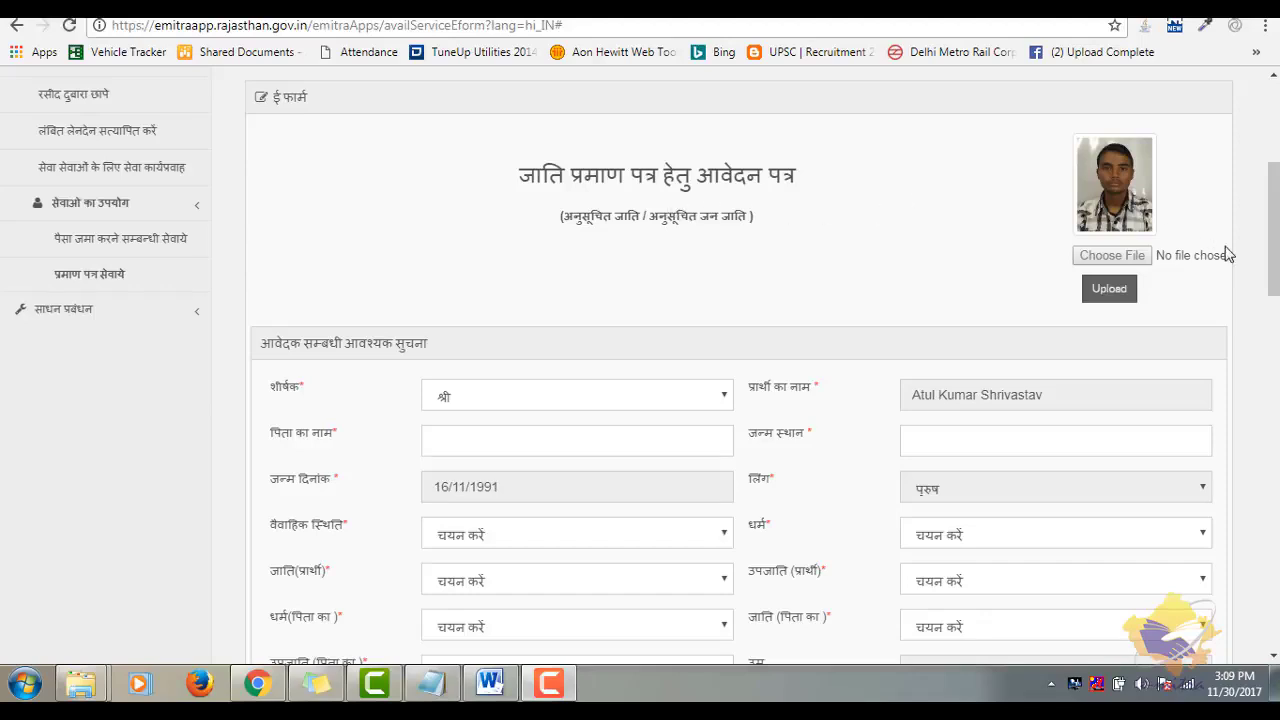
pyautogui.moveTo(1274, 252); pyautogui.dragTo(1275, 272)
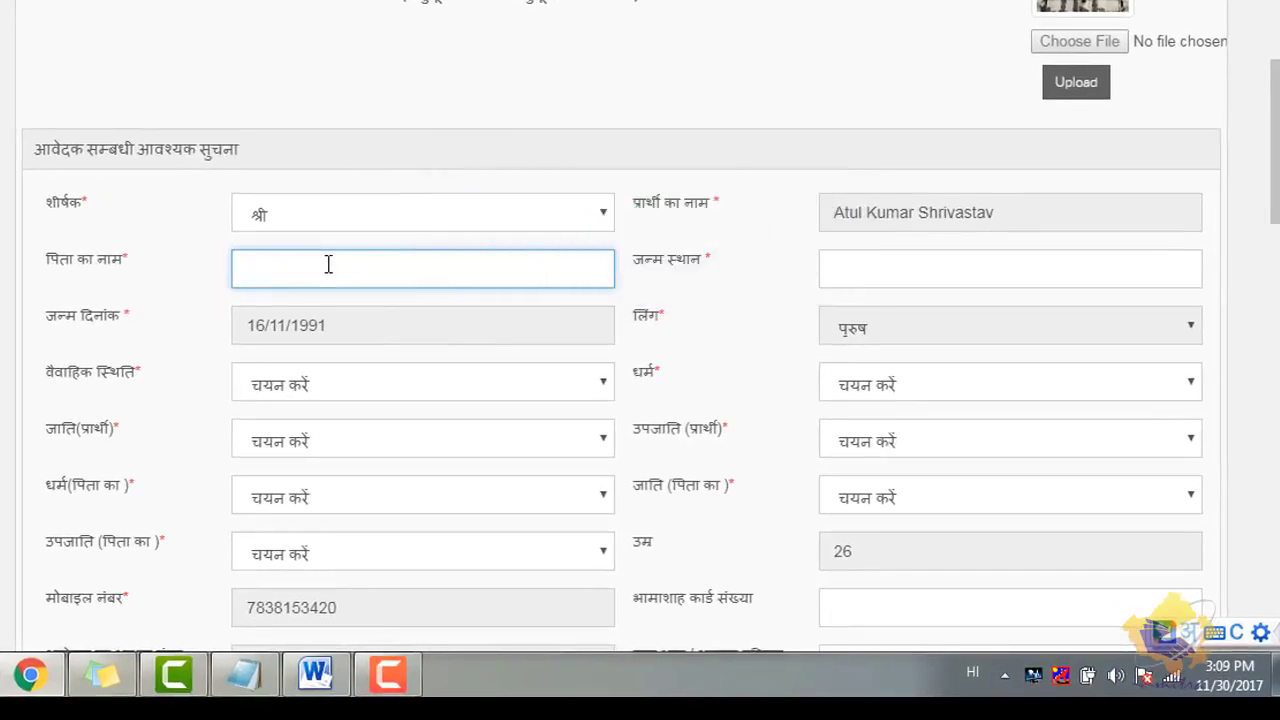
pyautogui.write('jag')
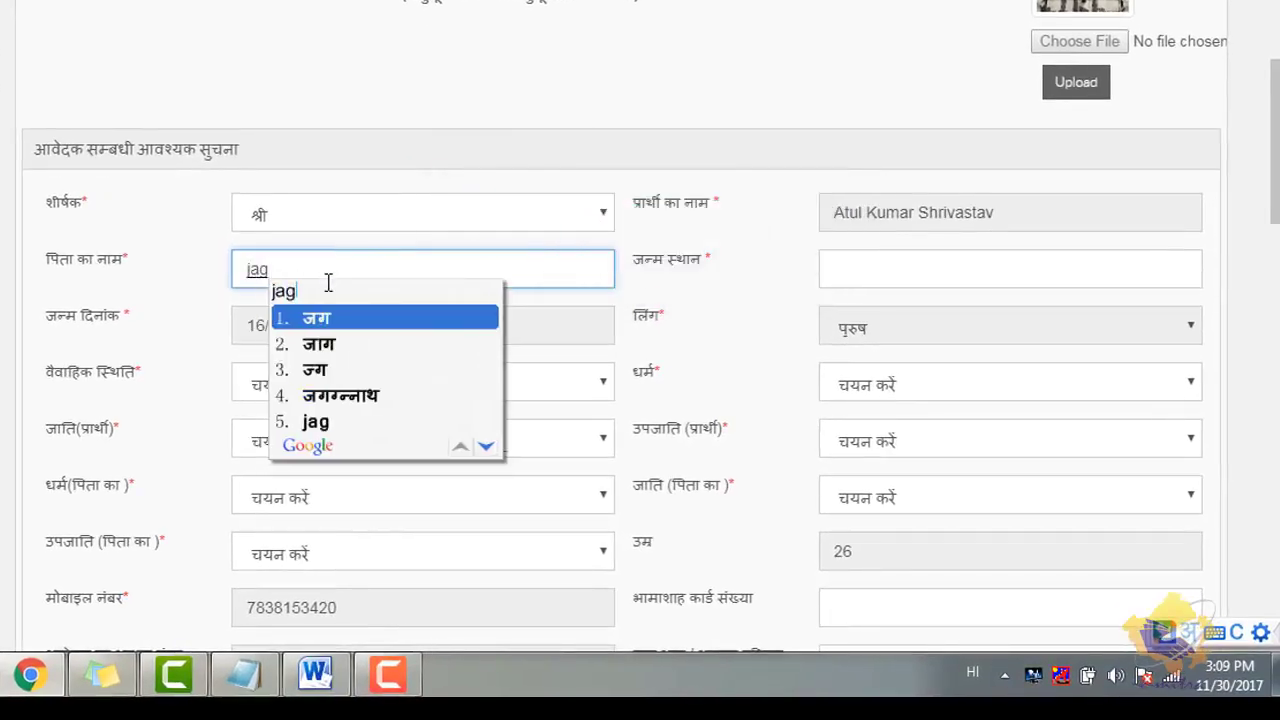
pyautogui.click(352, 400)
pyautogui.click(882, 274)
pyautogui.write('jai')
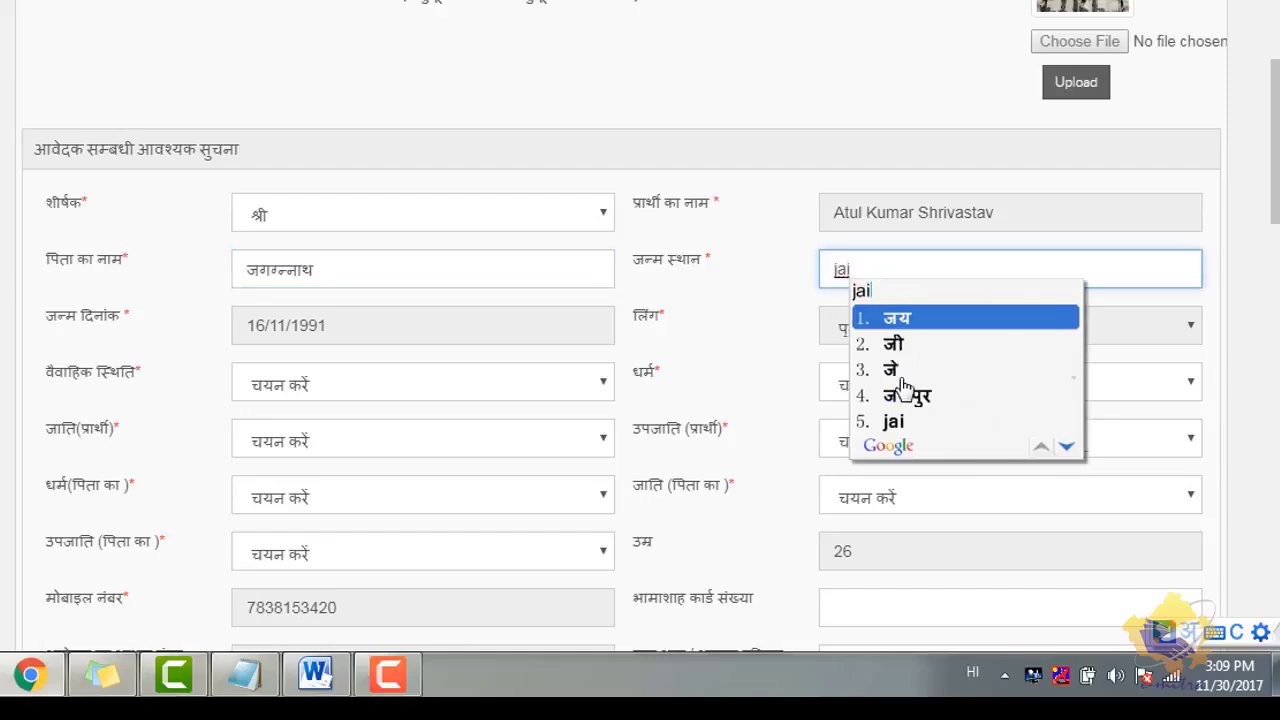
pyautogui.click(906, 398)
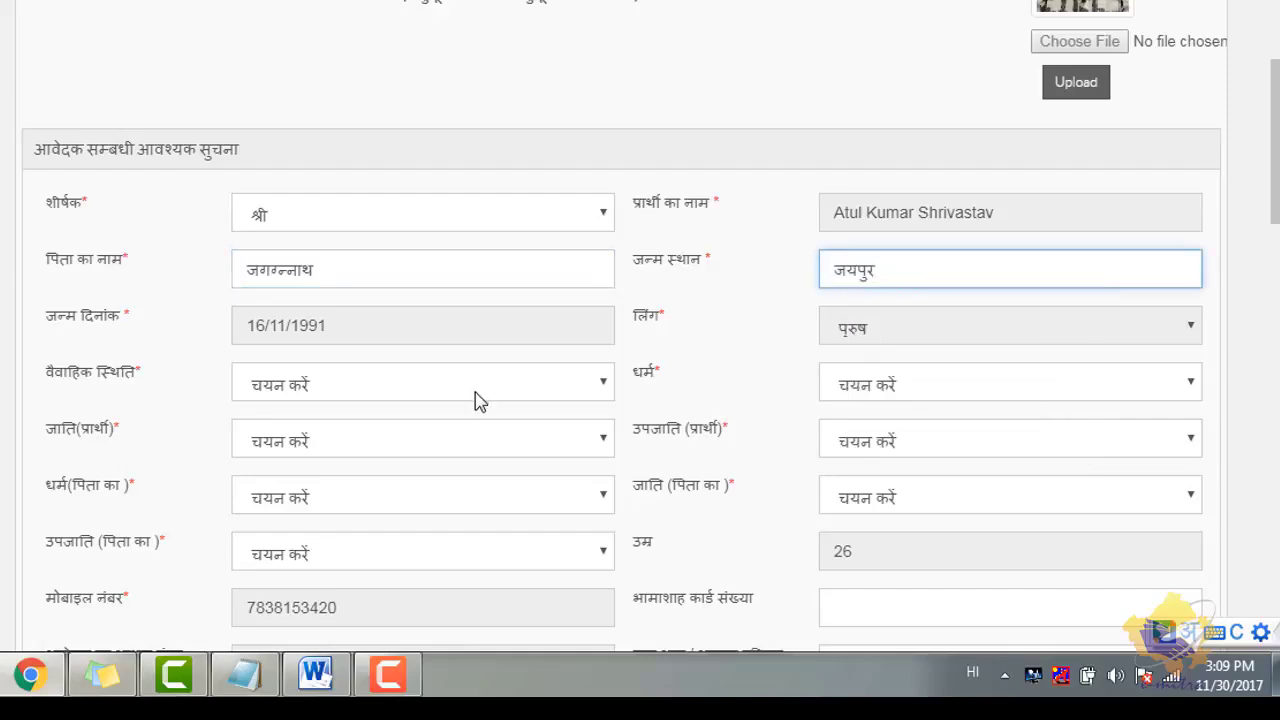
pyautogui.click(478, 401)
pyautogui.click(445, 446)
# - Set religion HINDU, caste SCHEDULE CASTE and sub-caste 1 ADI DHARMI for applicant and father
pyautogui.click(877, 376)
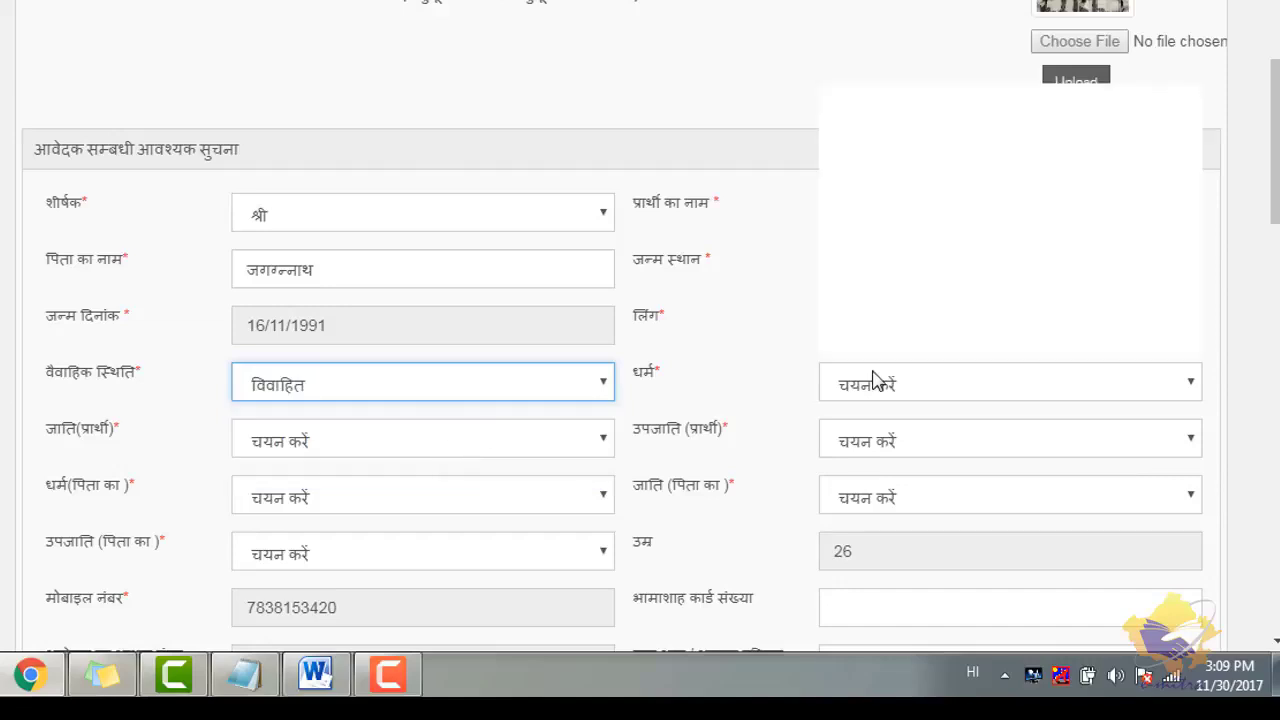
pyautogui.click(948, 183)
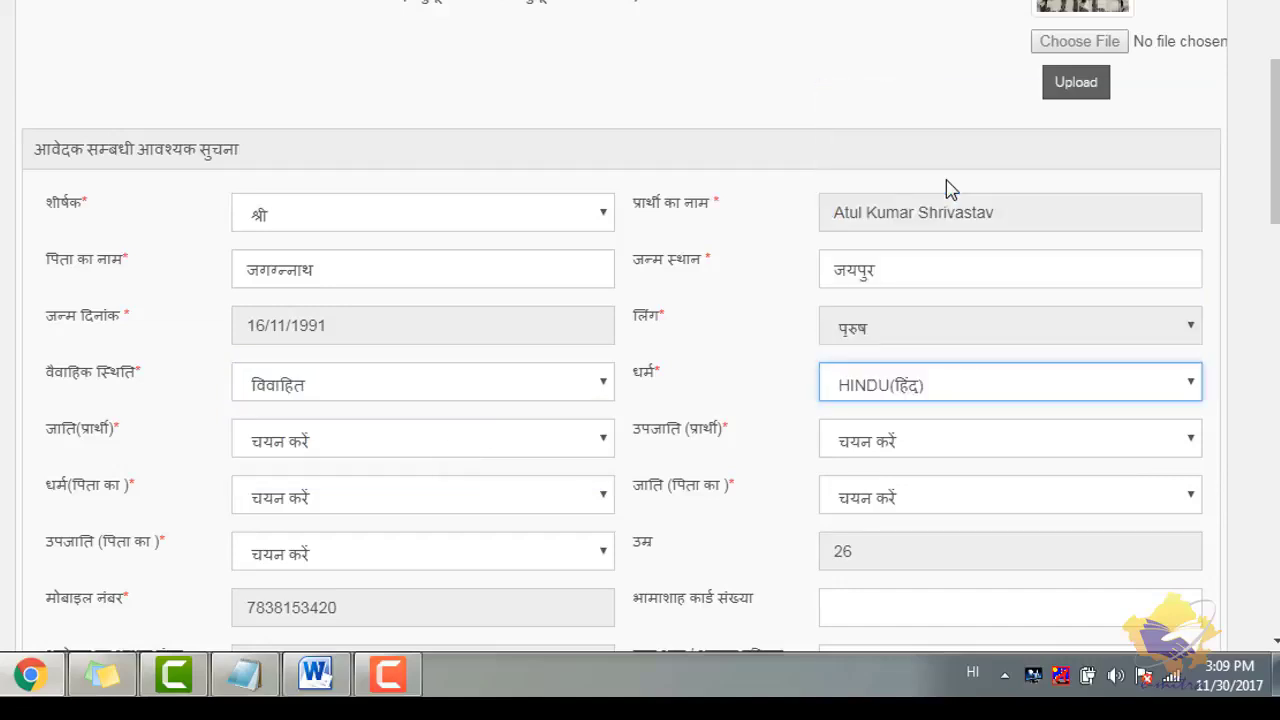
pyautogui.click(425, 453)
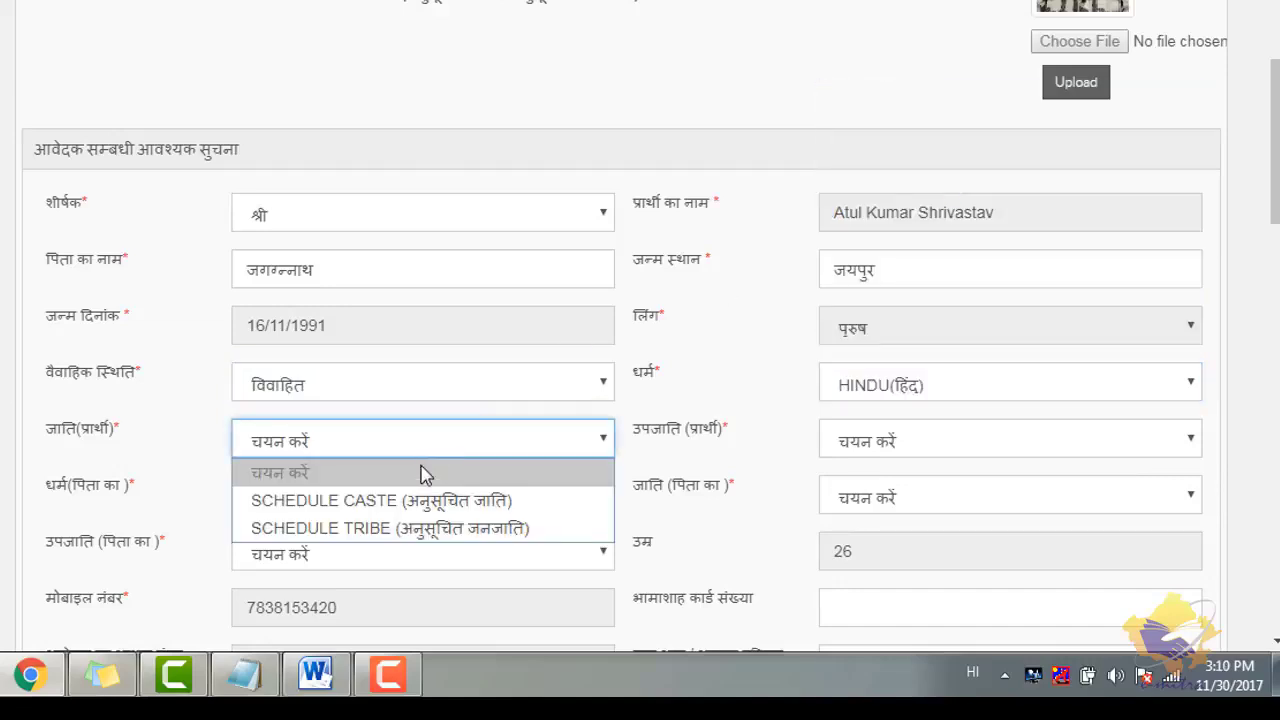
pyautogui.click(424, 497)
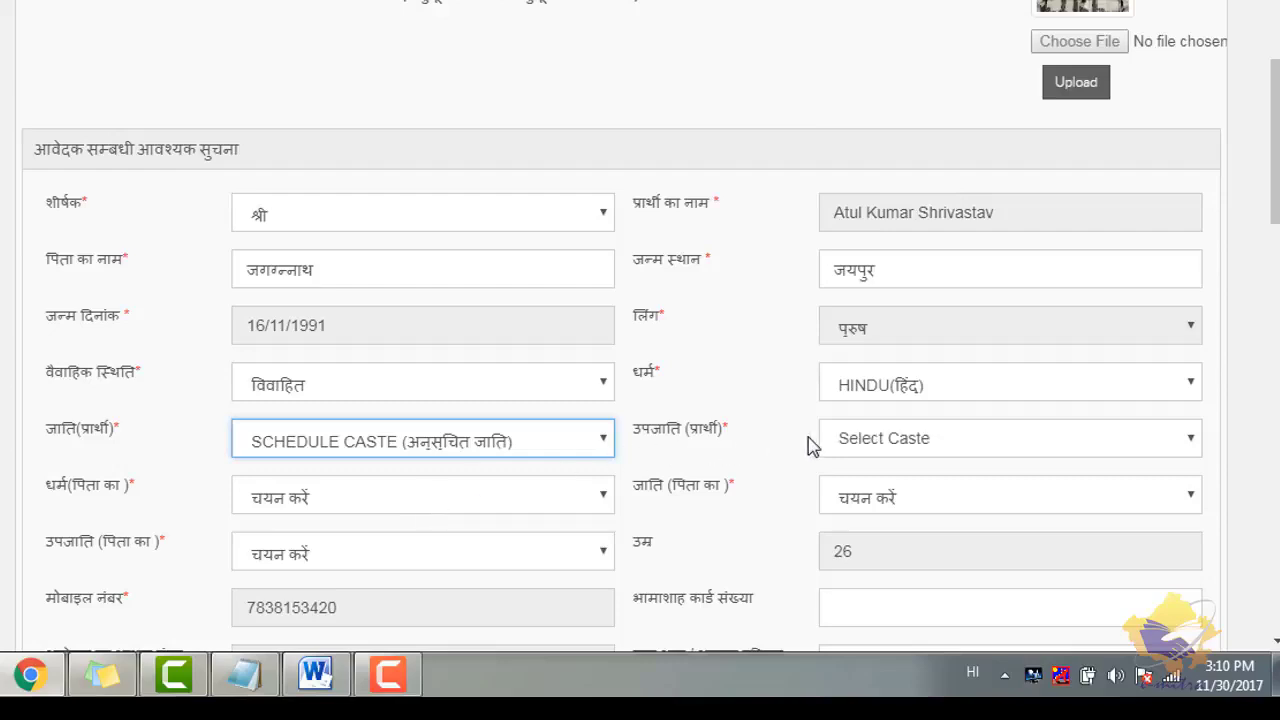
pyautogui.click(852, 446)
pyautogui.click(858, 417)
pyautogui.click(394, 497)
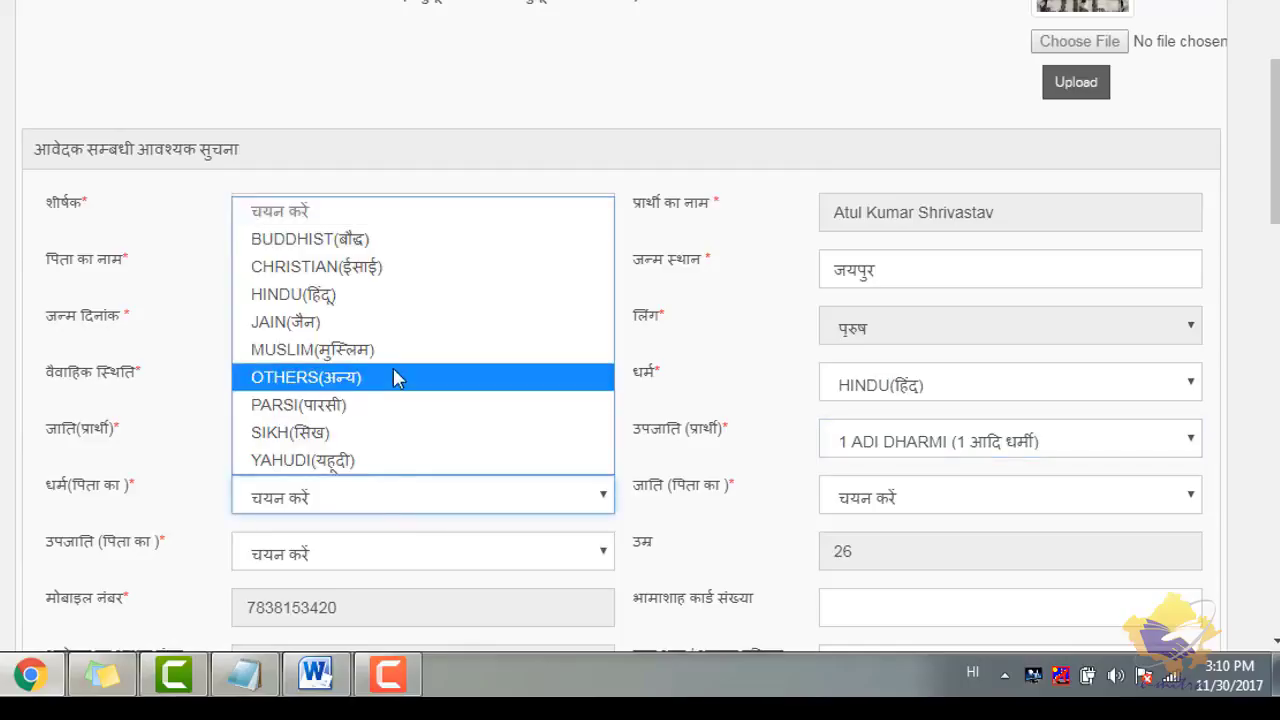
pyautogui.click(425, 303)
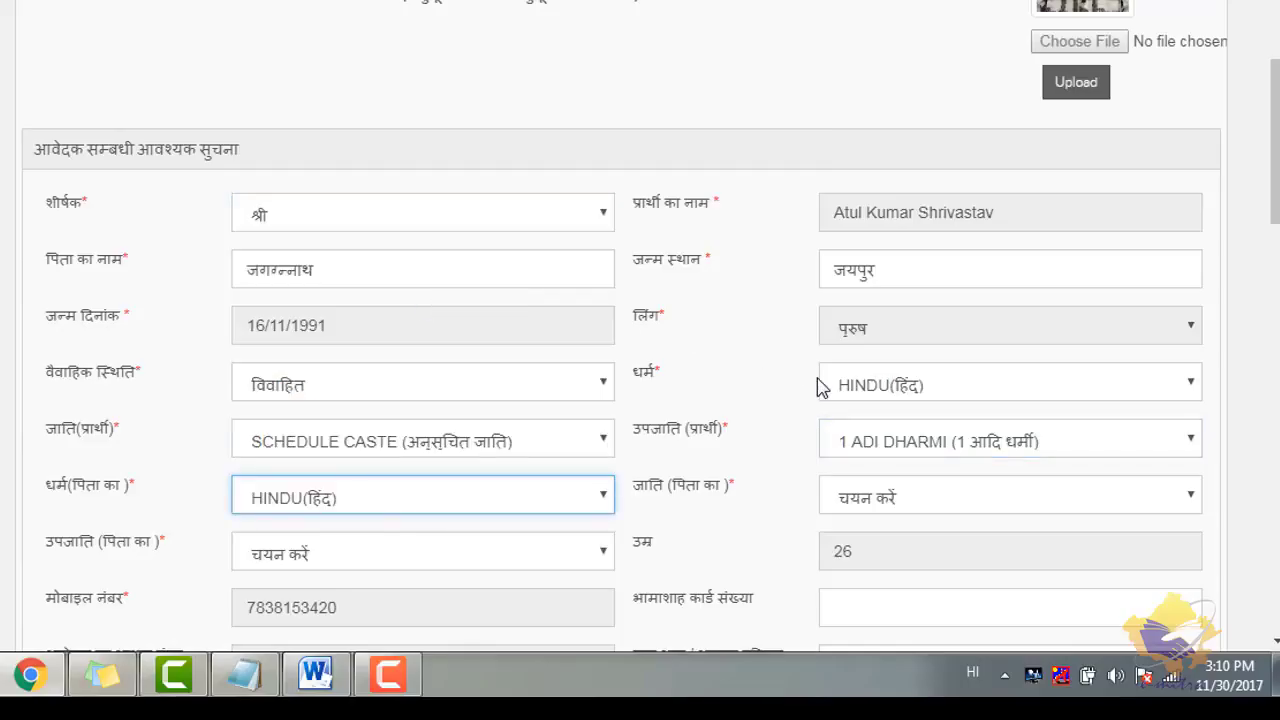
pyautogui.click(840, 500)
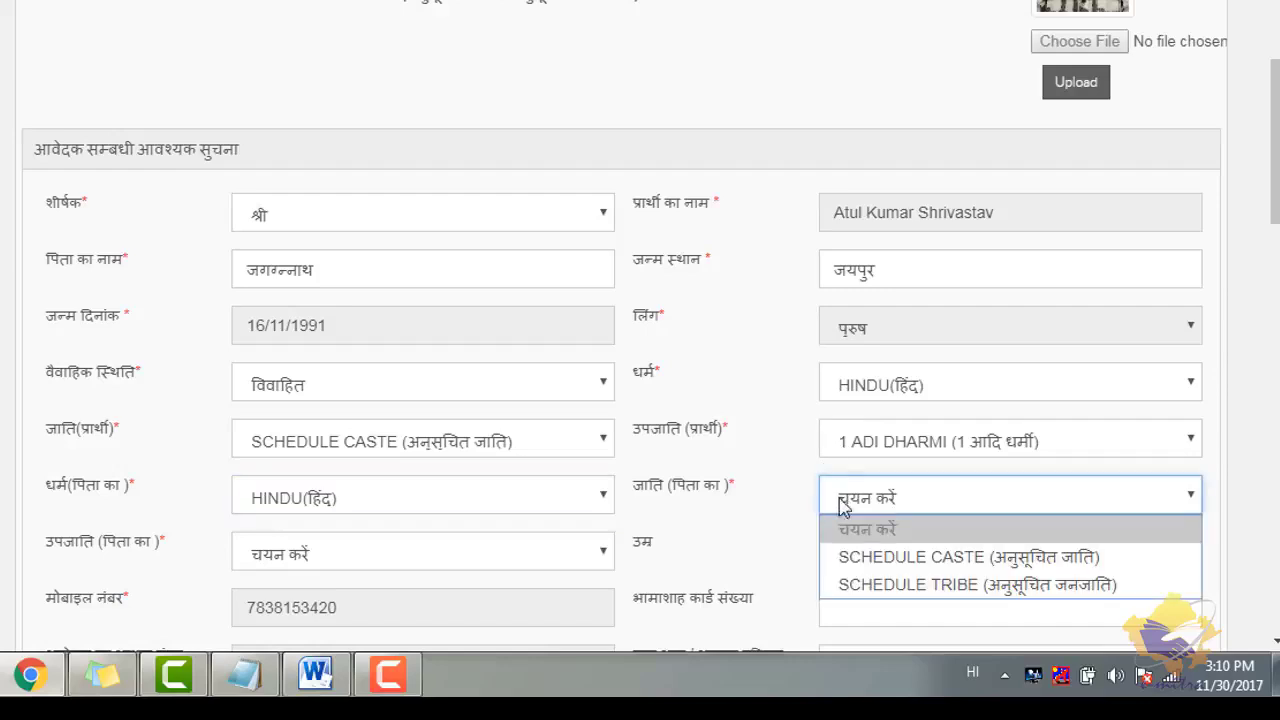
pyautogui.click(856, 557)
pyautogui.click(560, 551)
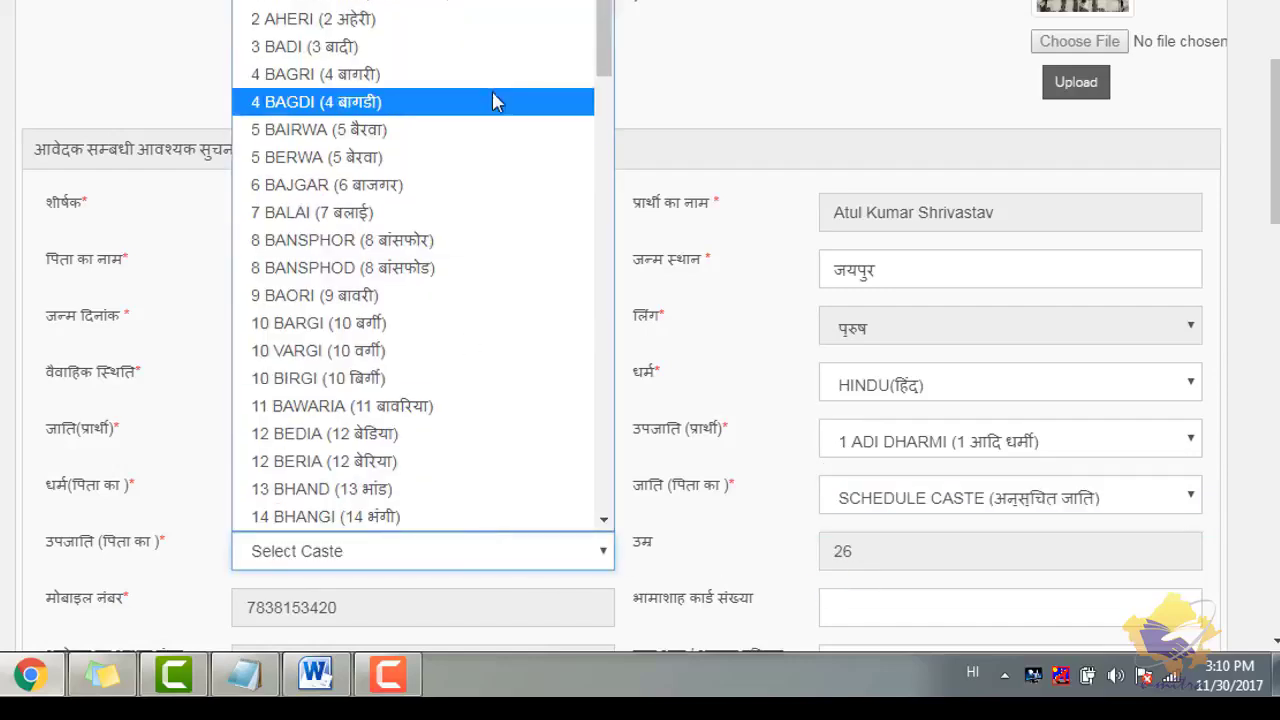
pyautogui.click(517, 6)
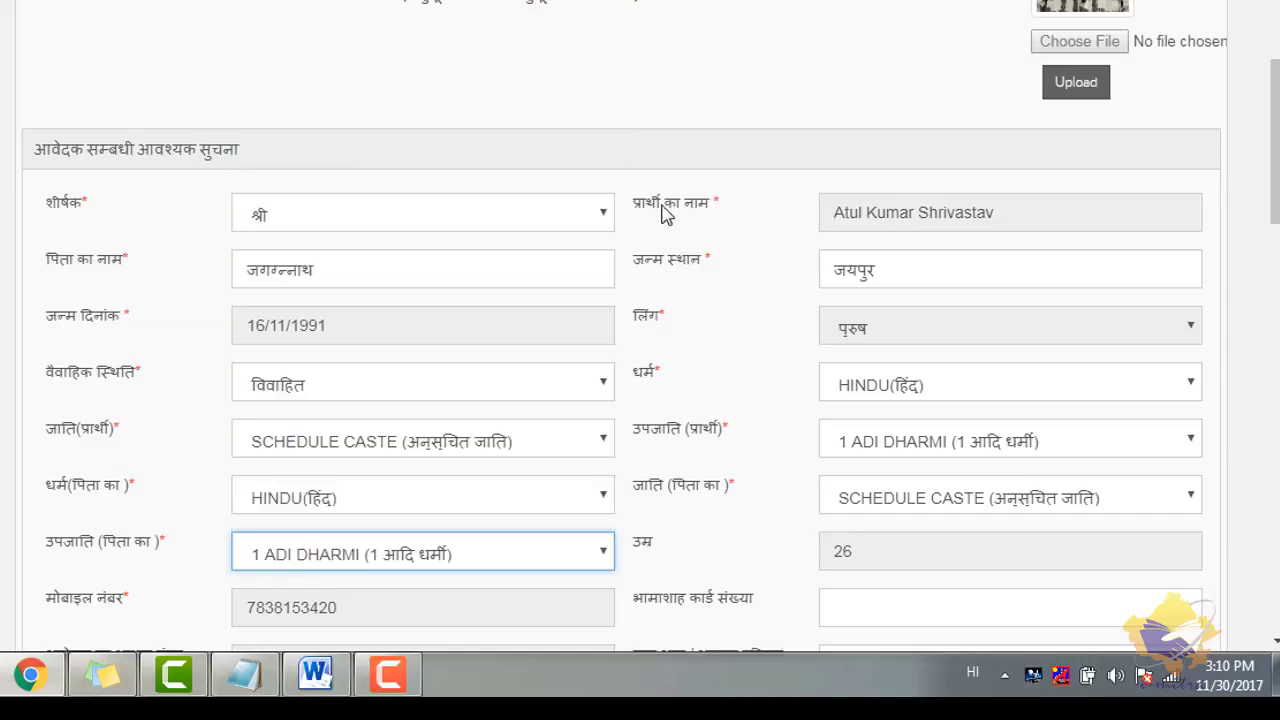
# - Answer हां to being native residents of Rajasthan
pyautogui.scroll(-3, 1063, 270)
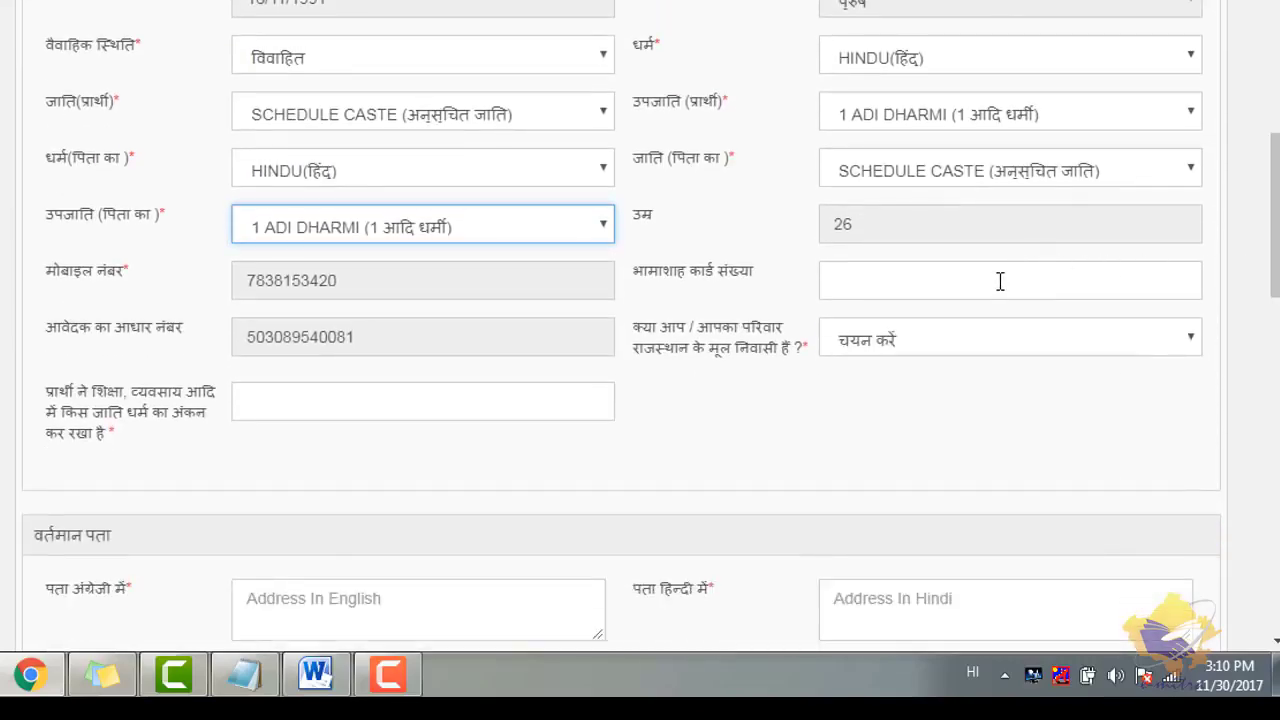
pyautogui.click(1000, 281)
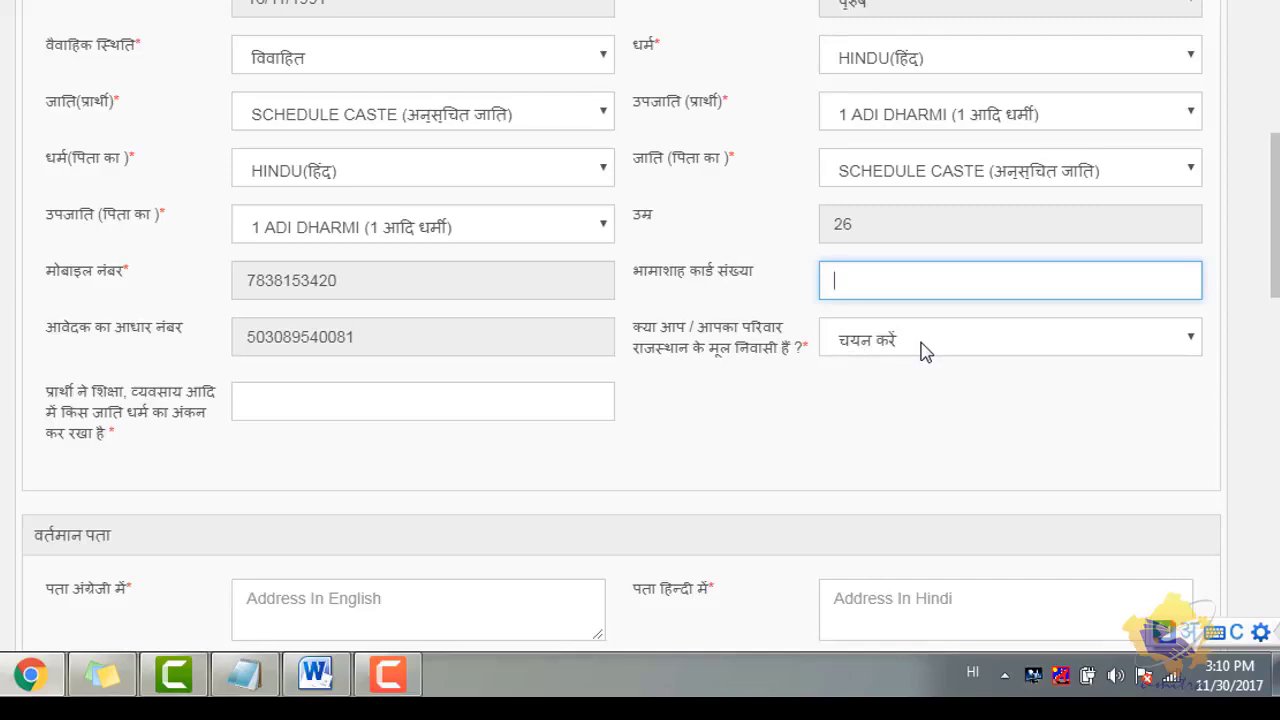
pyautogui.click(924, 350)
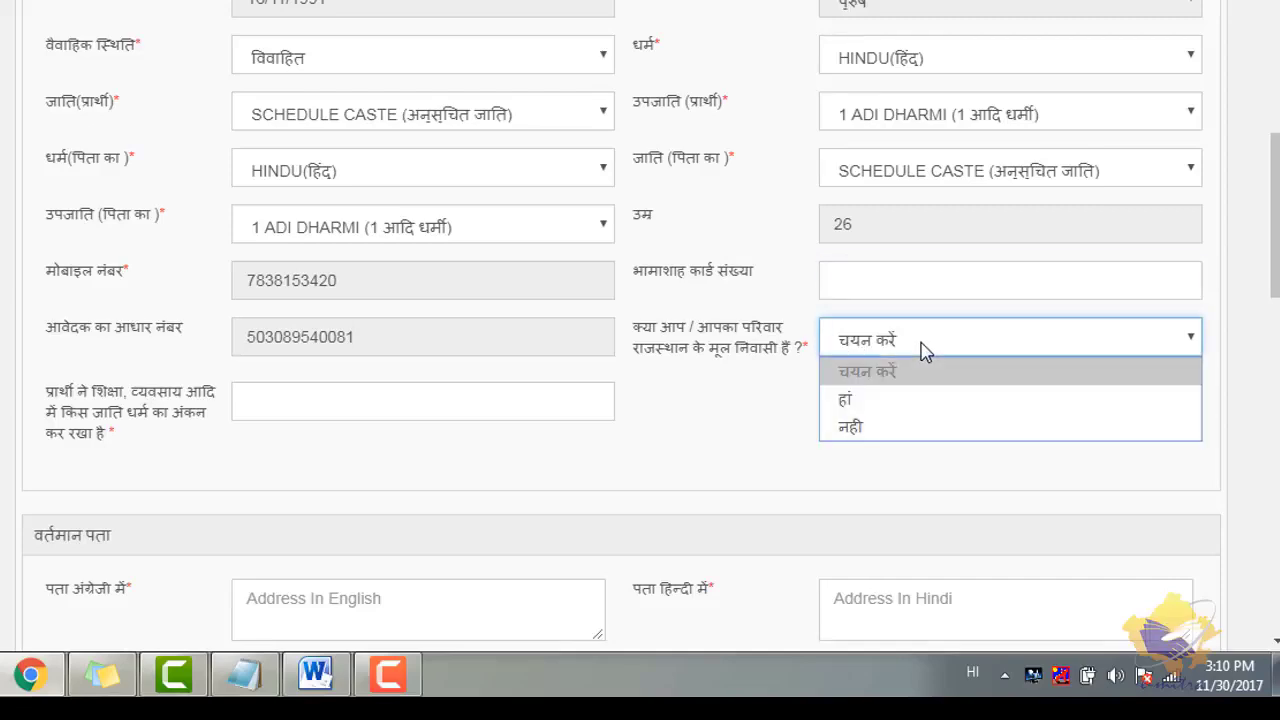
pyautogui.click(905, 400)
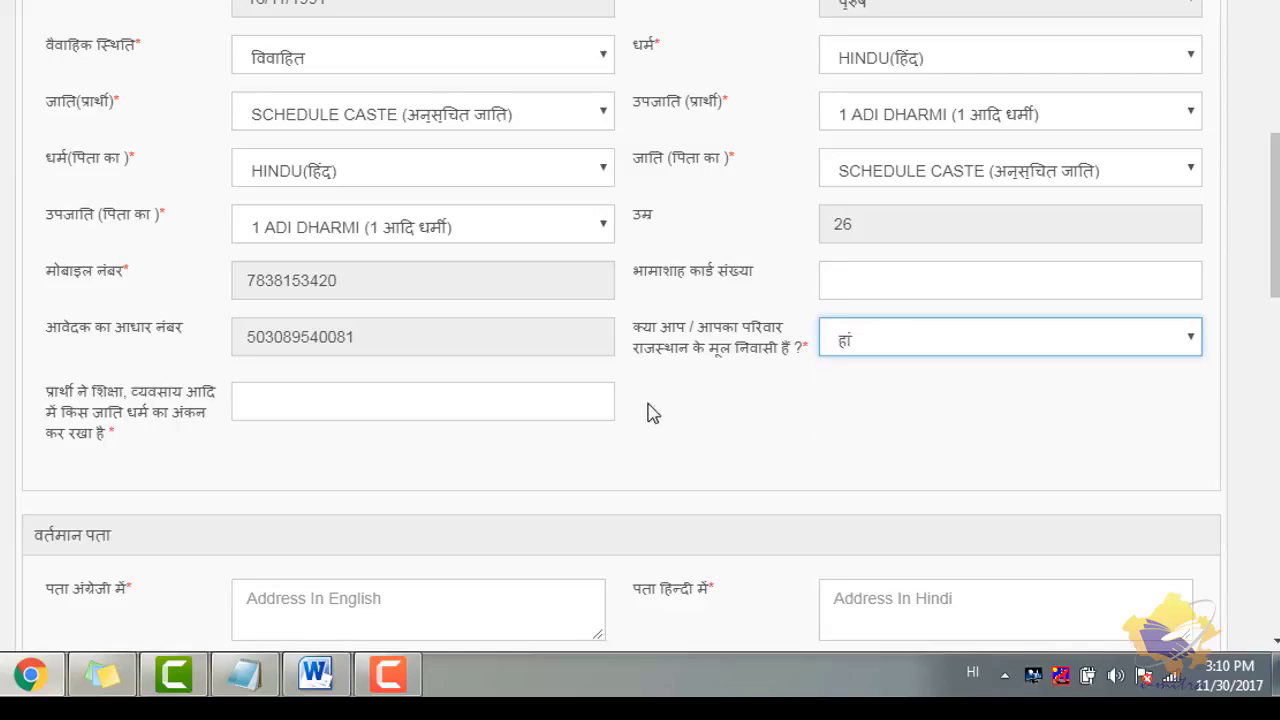
# - Enter हिन्दू as the caste and religion recorded in education and occupation records
pyautogui.click(436, 409)
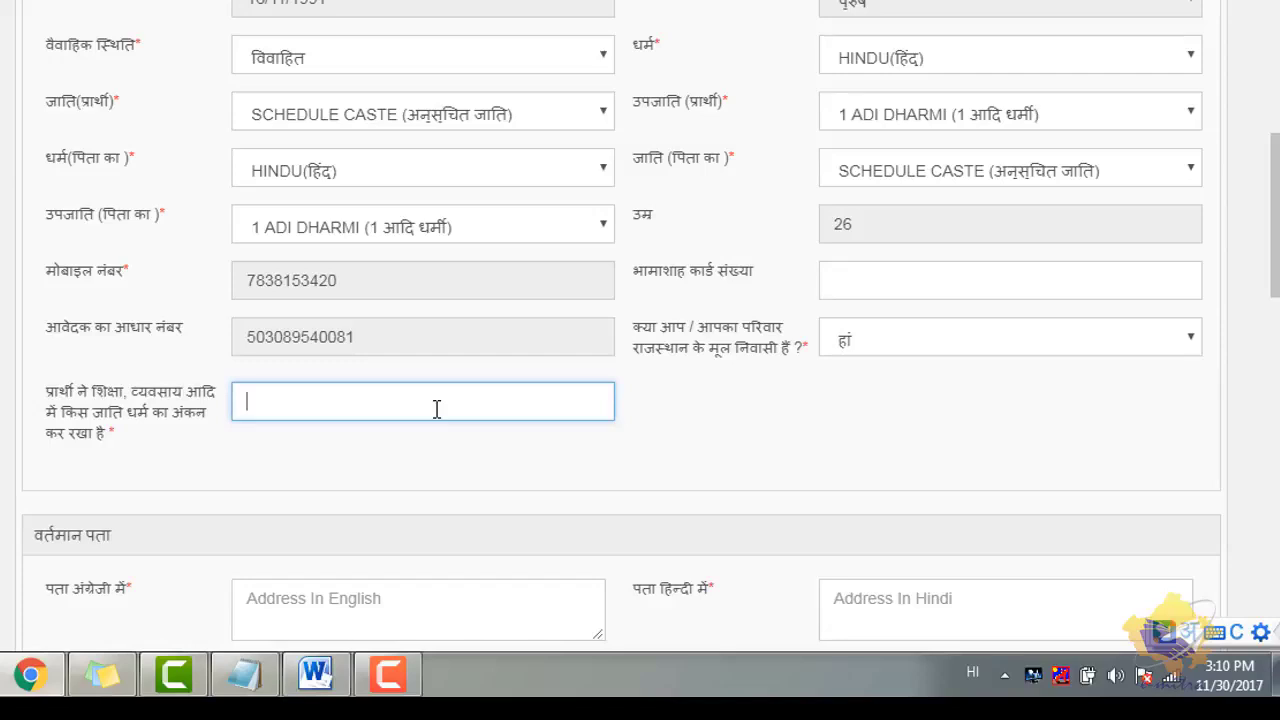
pyautogui.write('hindu')
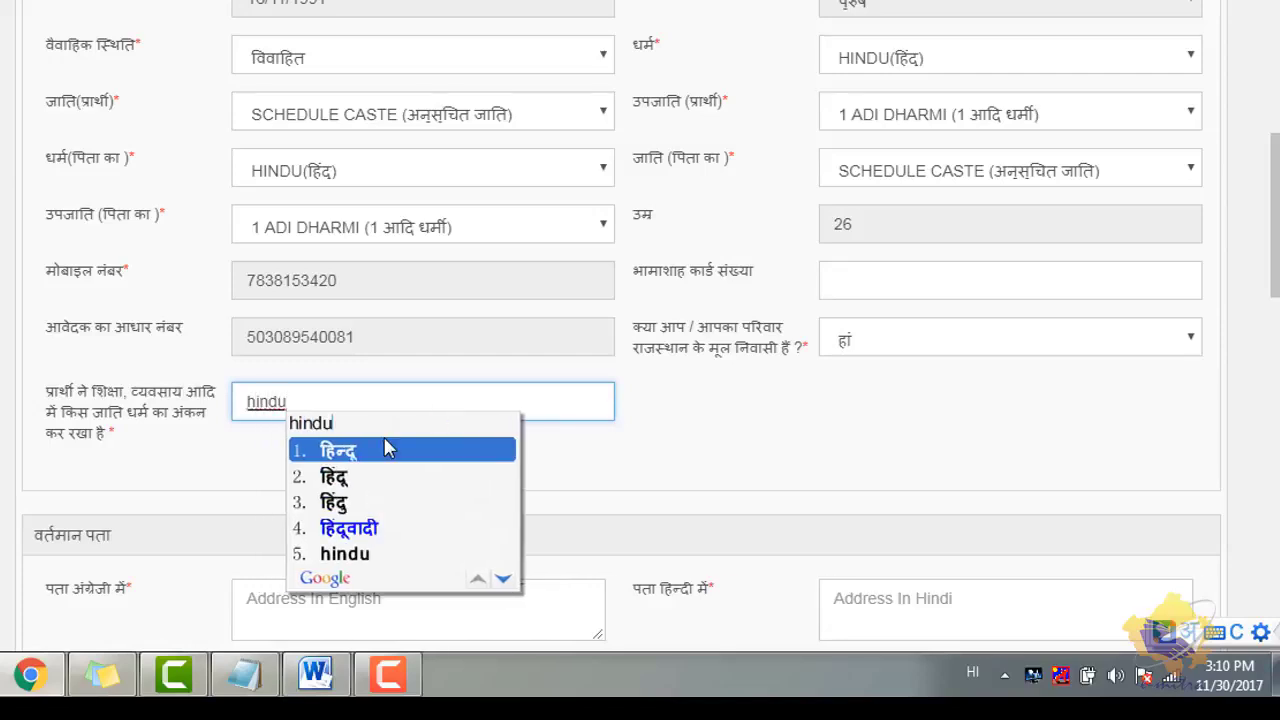
pyautogui.click(386, 459)
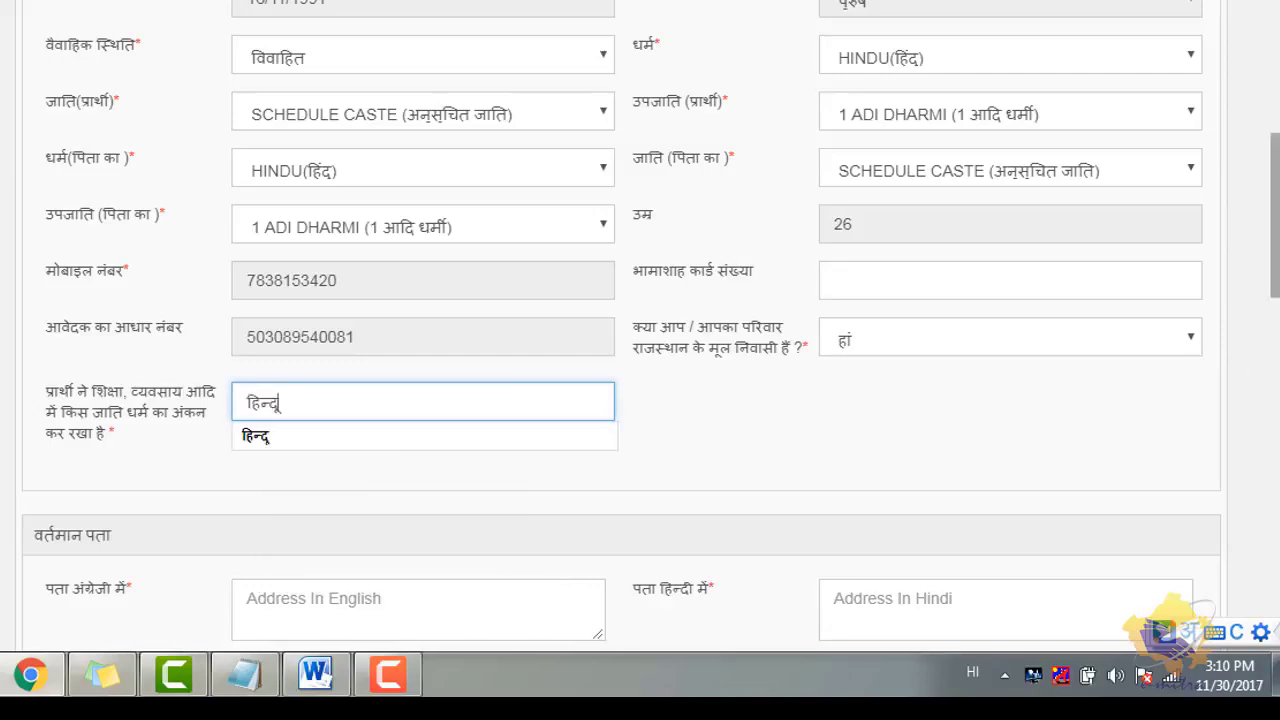
# - Paste the current address into the English and Hindi address fields, then scroll to the attachments list
pyautogui.scroll(-4, 797, 300)
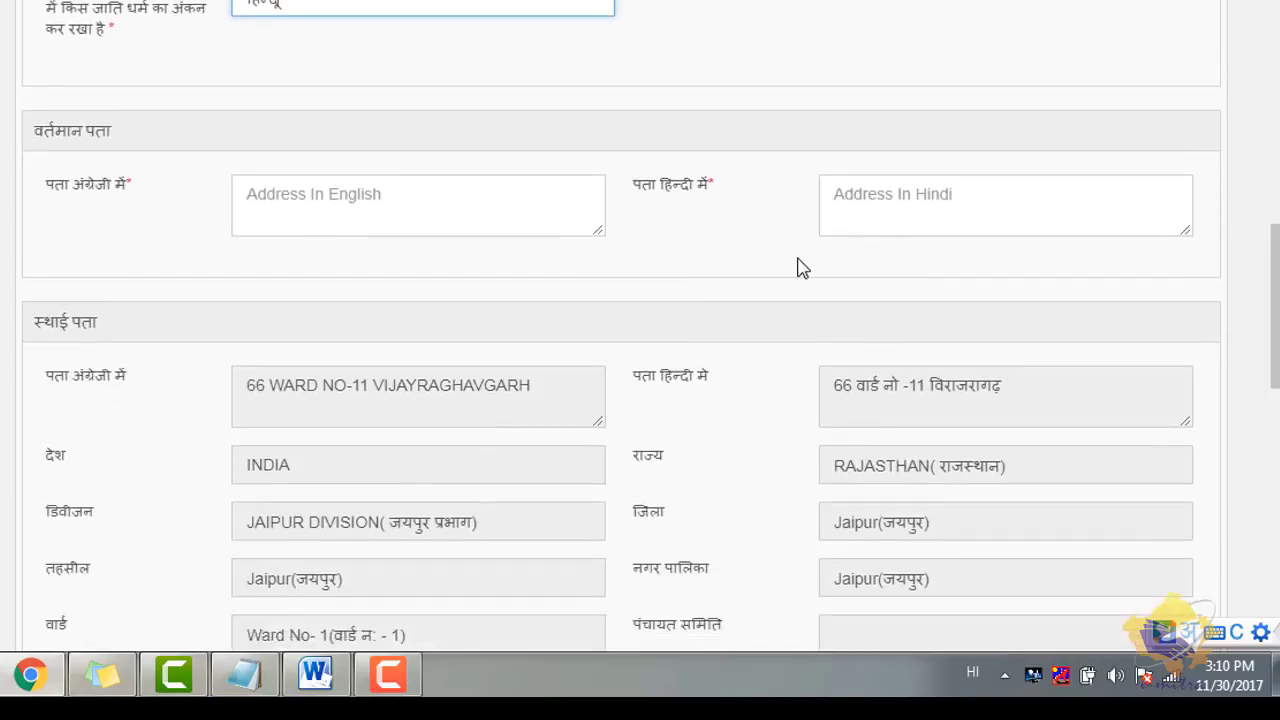
pyautogui.click(338, 211)
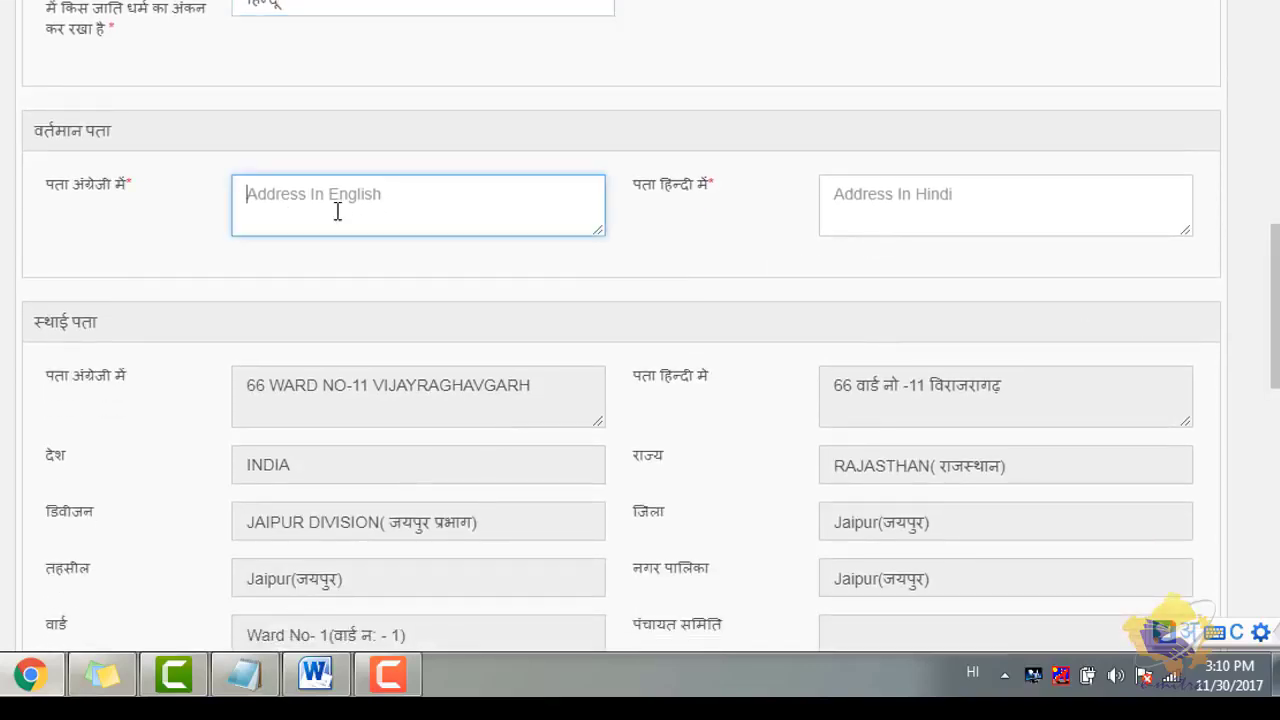
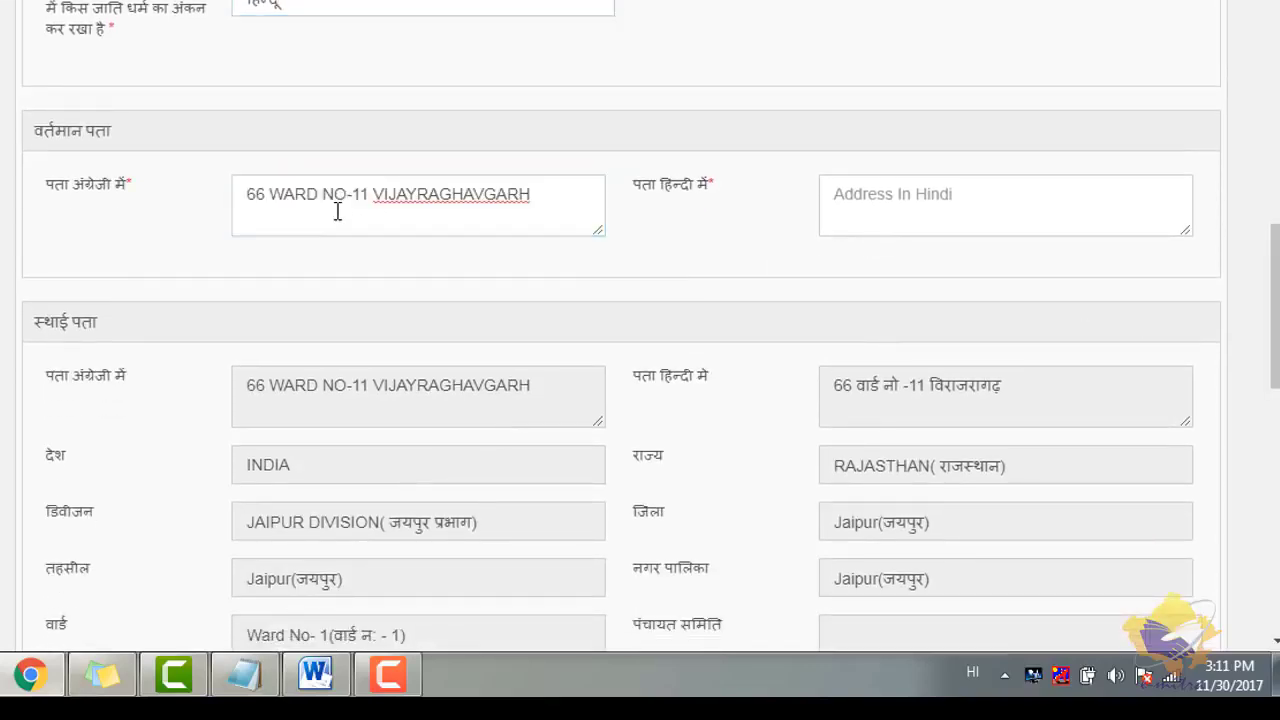
pyautogui.click(855, 195)
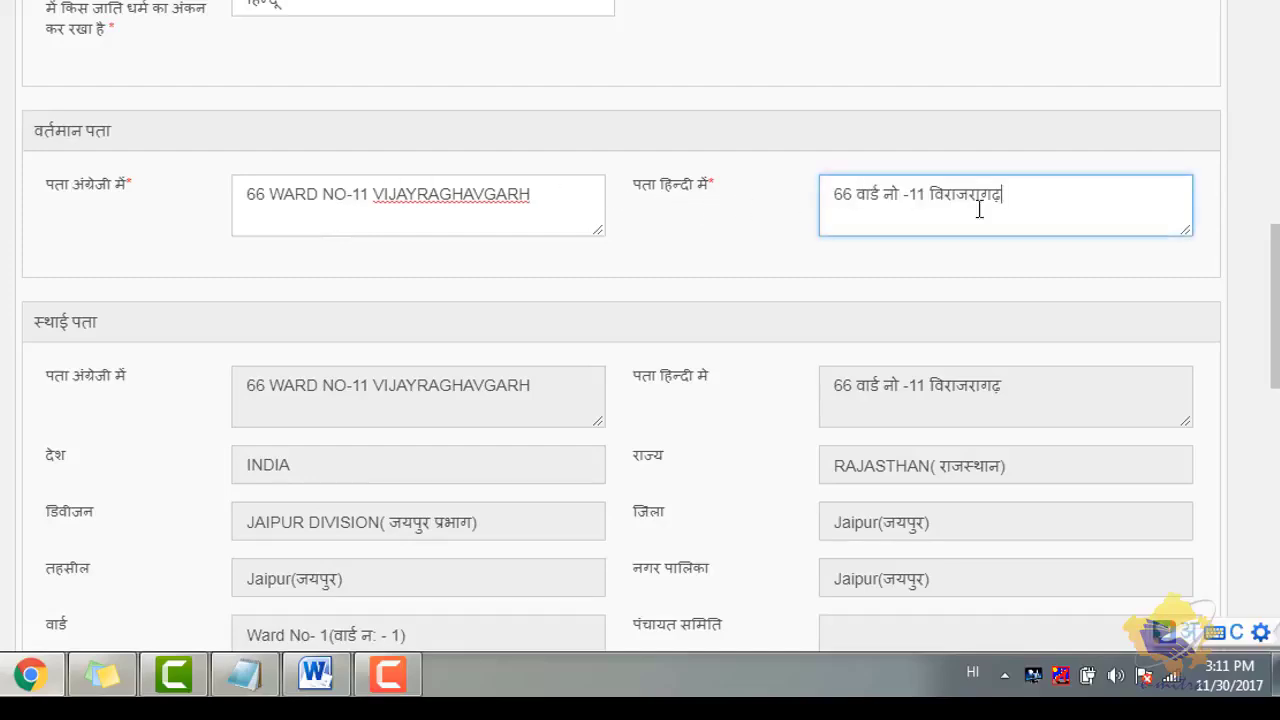
pyautogui.moveTo(1274, 300); pyautogui.dragTo(1274, 362)
pyautogui.scroll(-2, 615, 387)
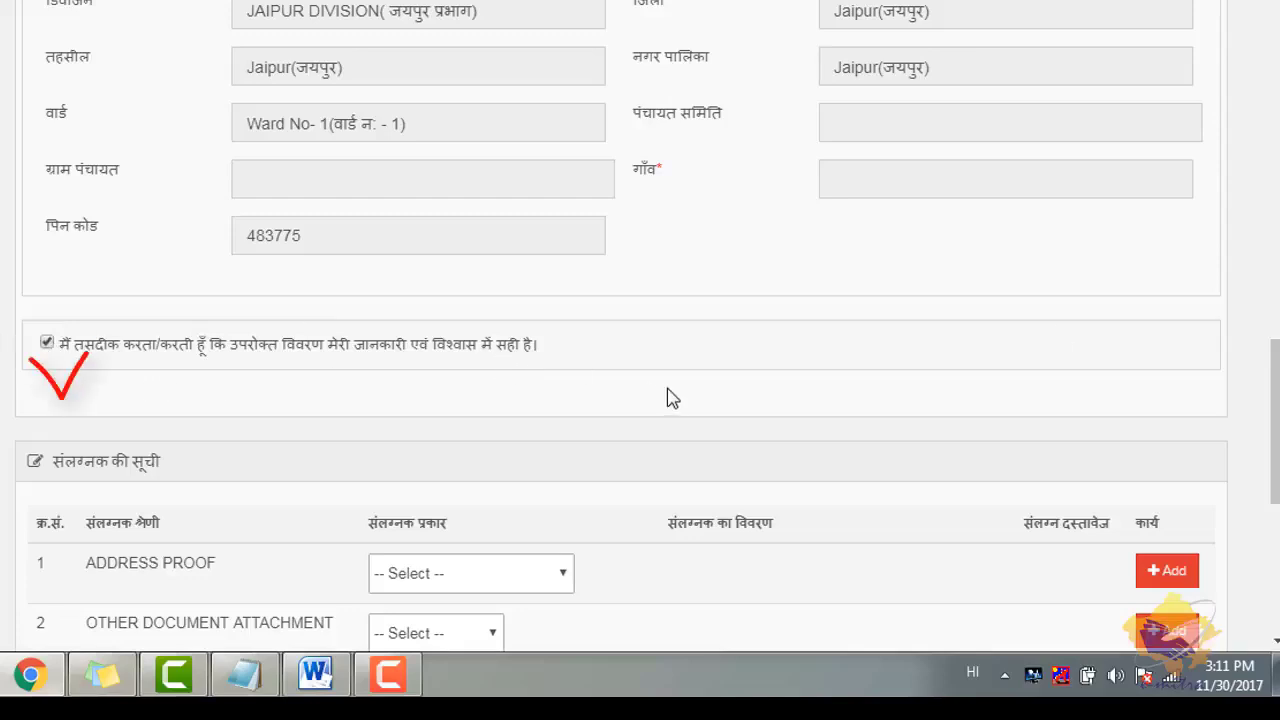
pyautogui.moveTo(1275, 410); pyautogui.dragTo(1275, 461)
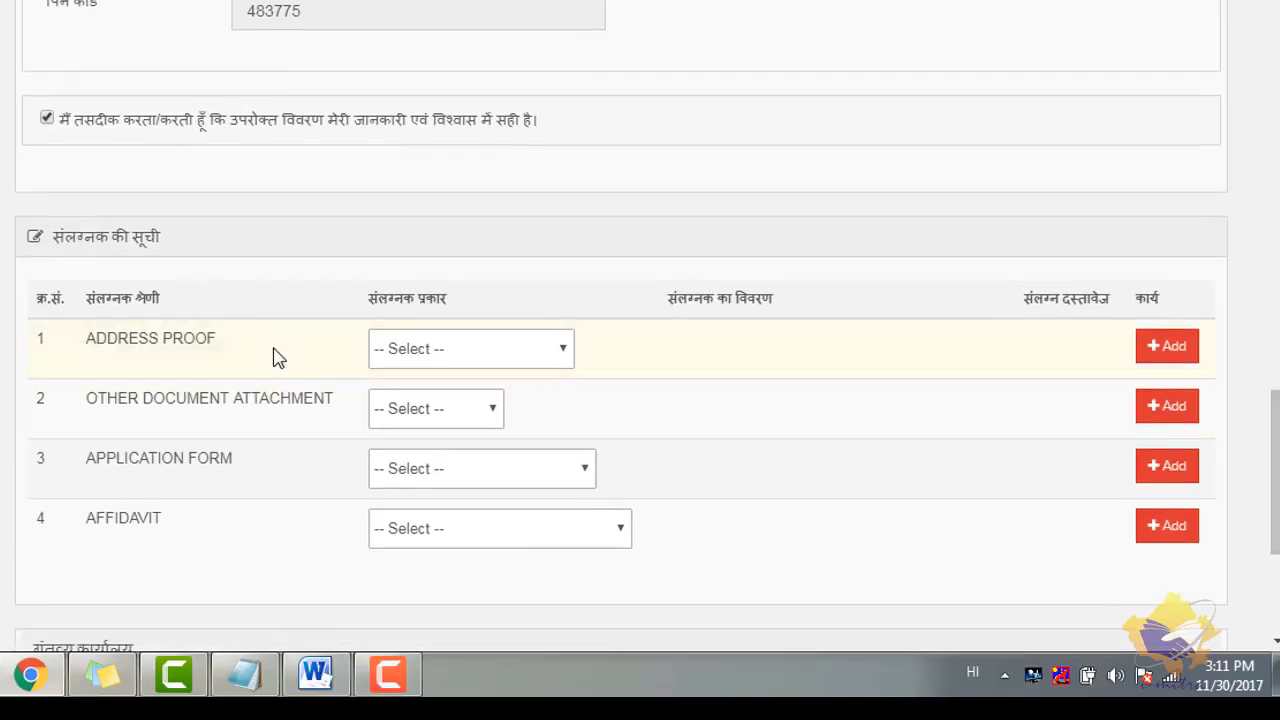
# - Add VOTER ID as the address proof, entering the EPIC number and fetching the card details
pyautogui.scroll(-1, 278, 358)
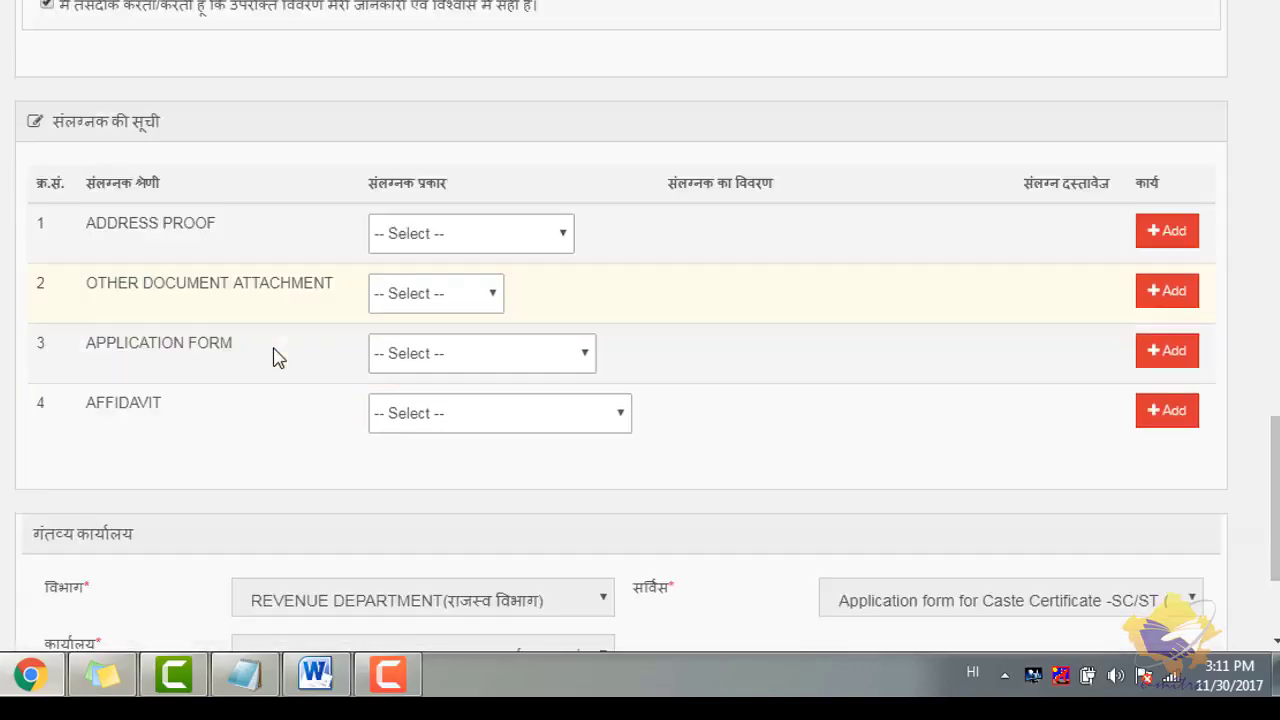
pyautogui.click(443, 234)
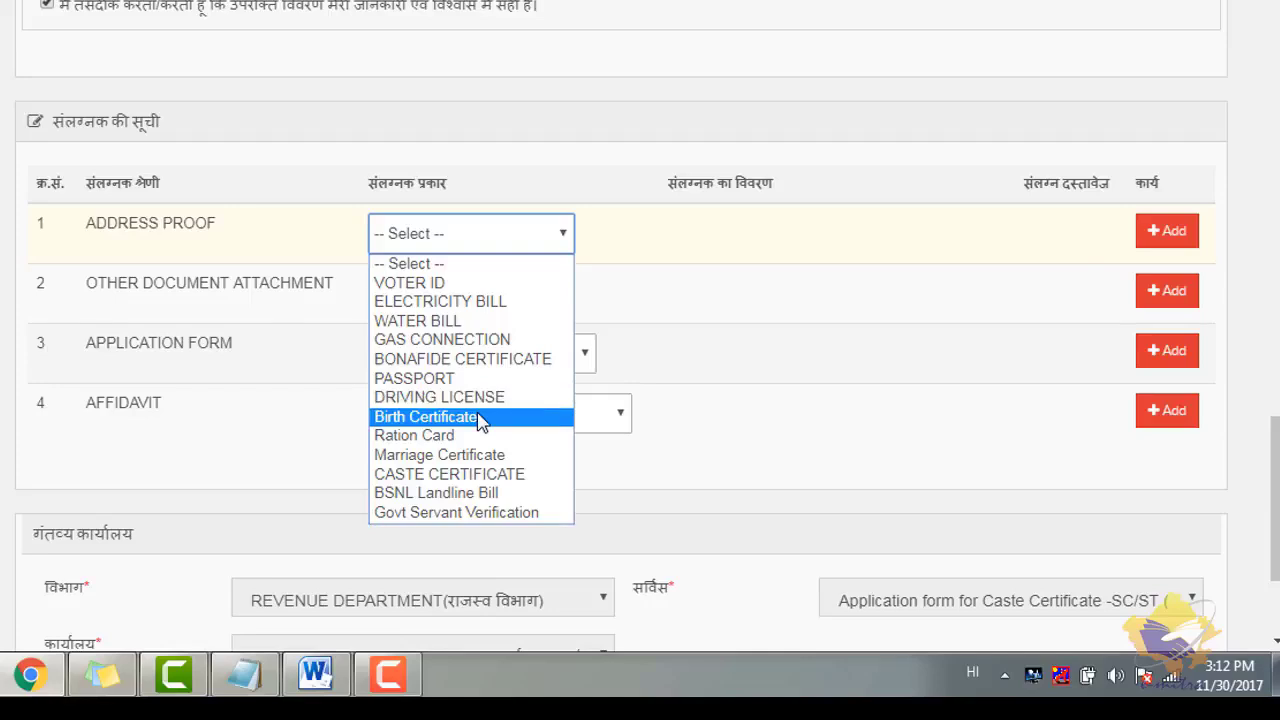
pyautogui.click(514, 285)
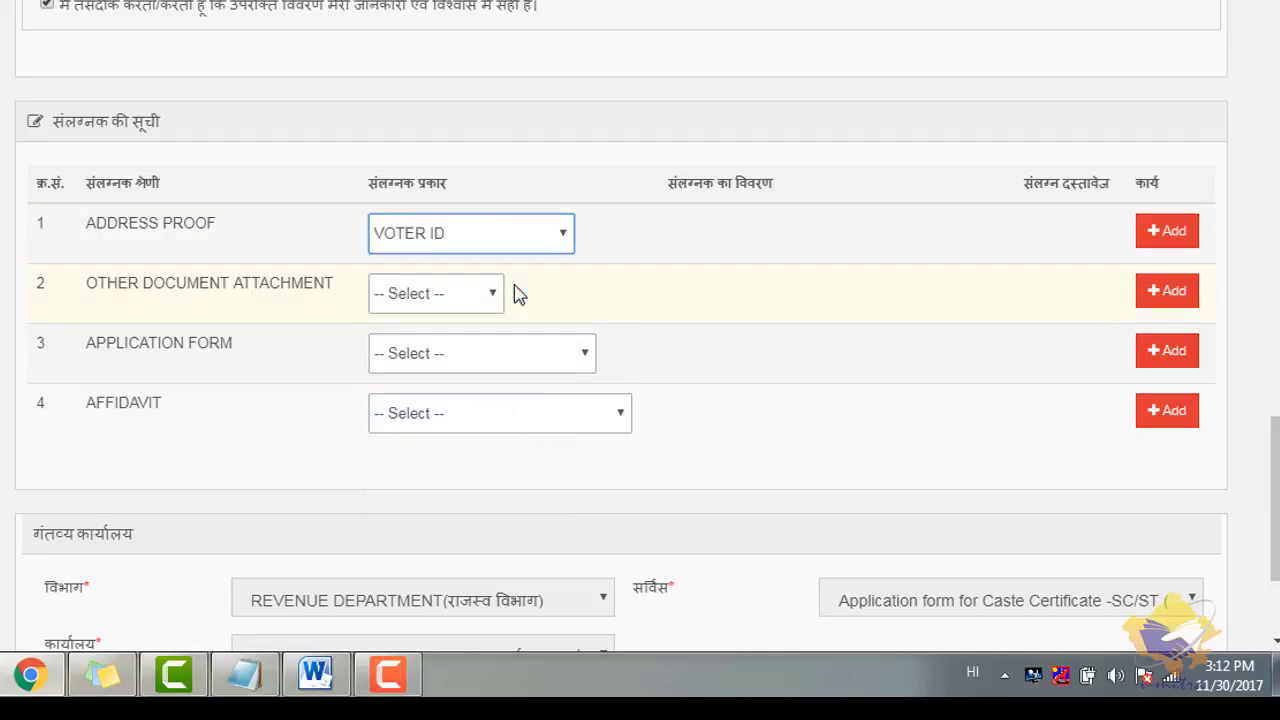
pyautogui.click(627, 248)
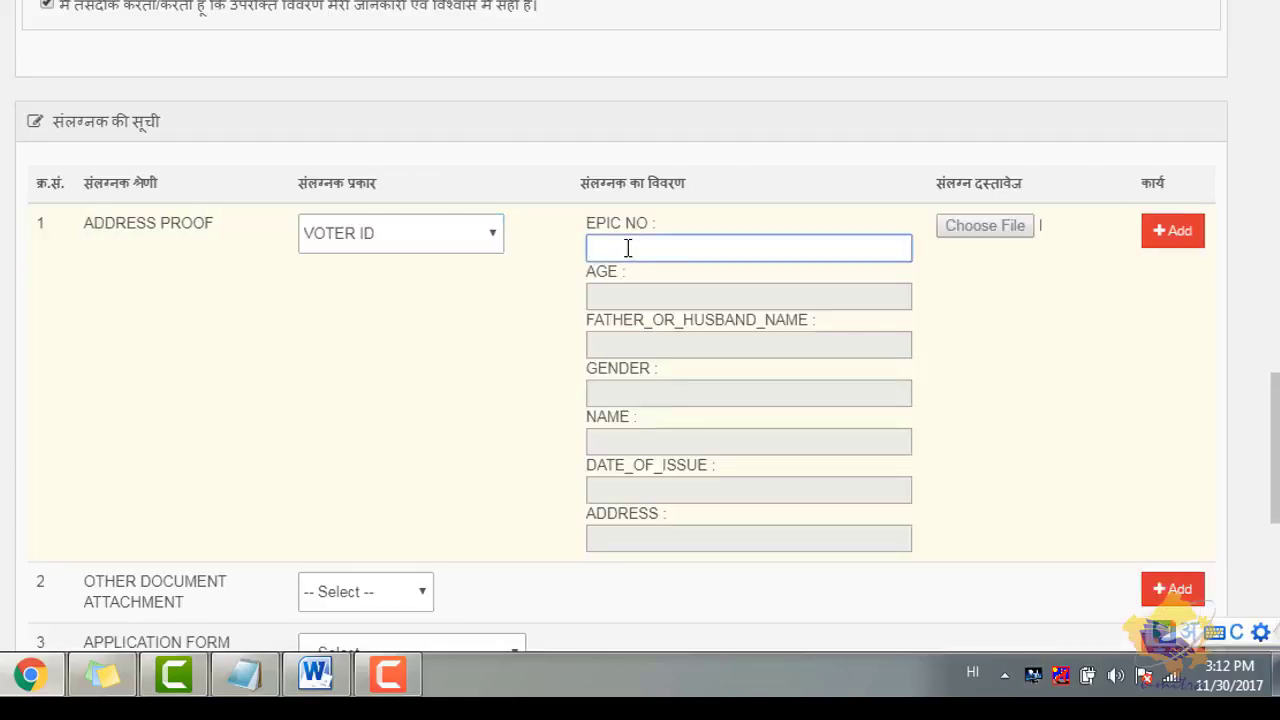
pyautogui.hotkey('ctrl', 'v')
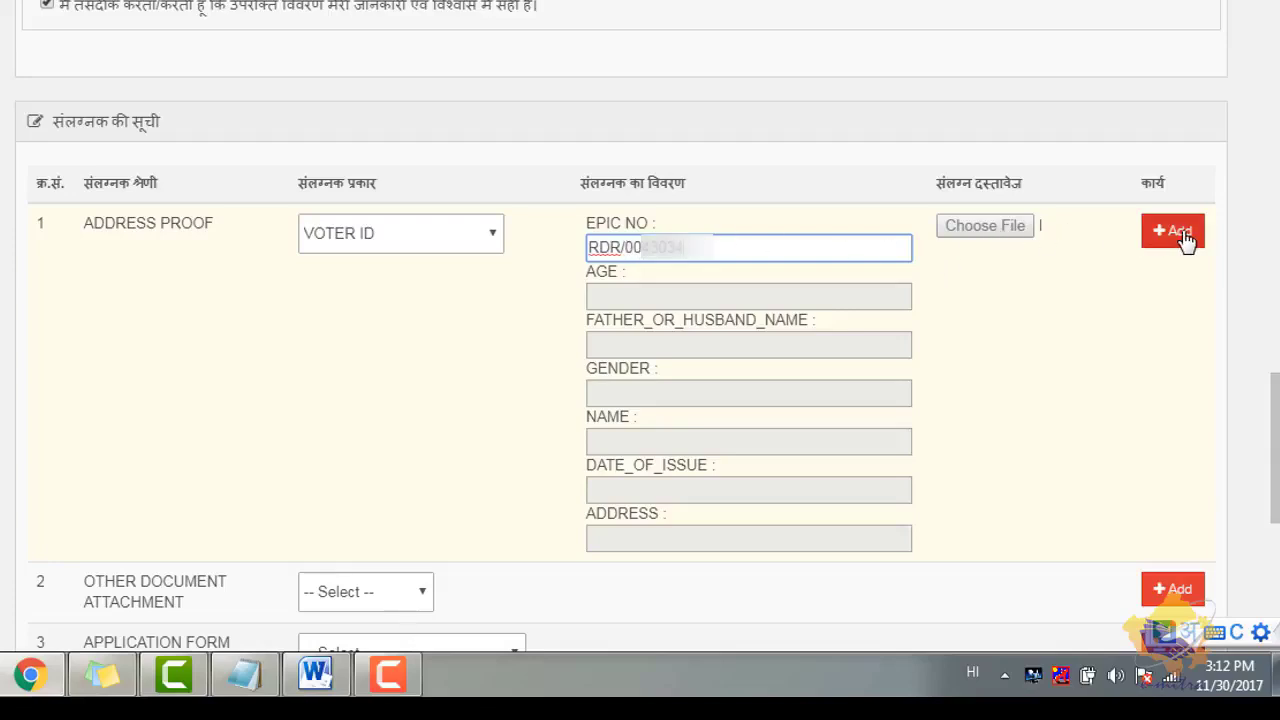
pyautogui.click(995, 228)
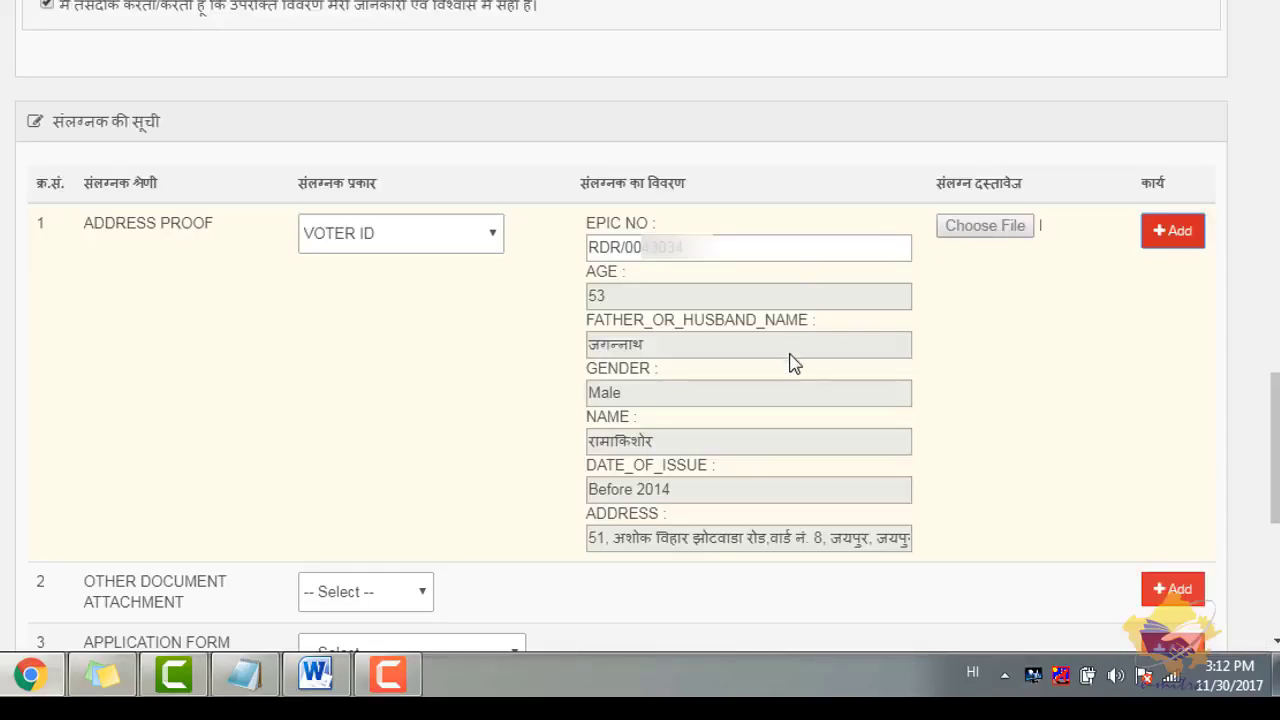
pyautogui.click(1186, 243)
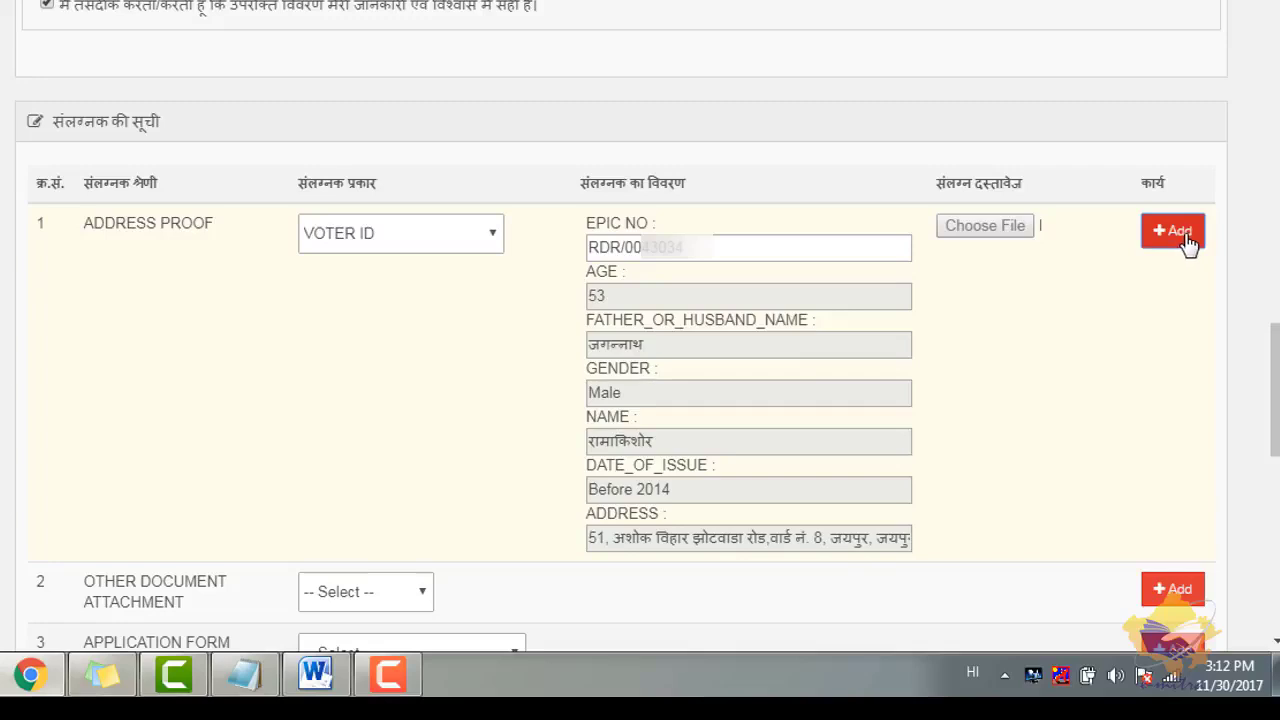
# - Add an Other document described as Father Caste Certificate with FatherCast Proof.pdf attached
pyautogui.moveTo(1275, 350); pyautogui.dragTo(1275, 395)
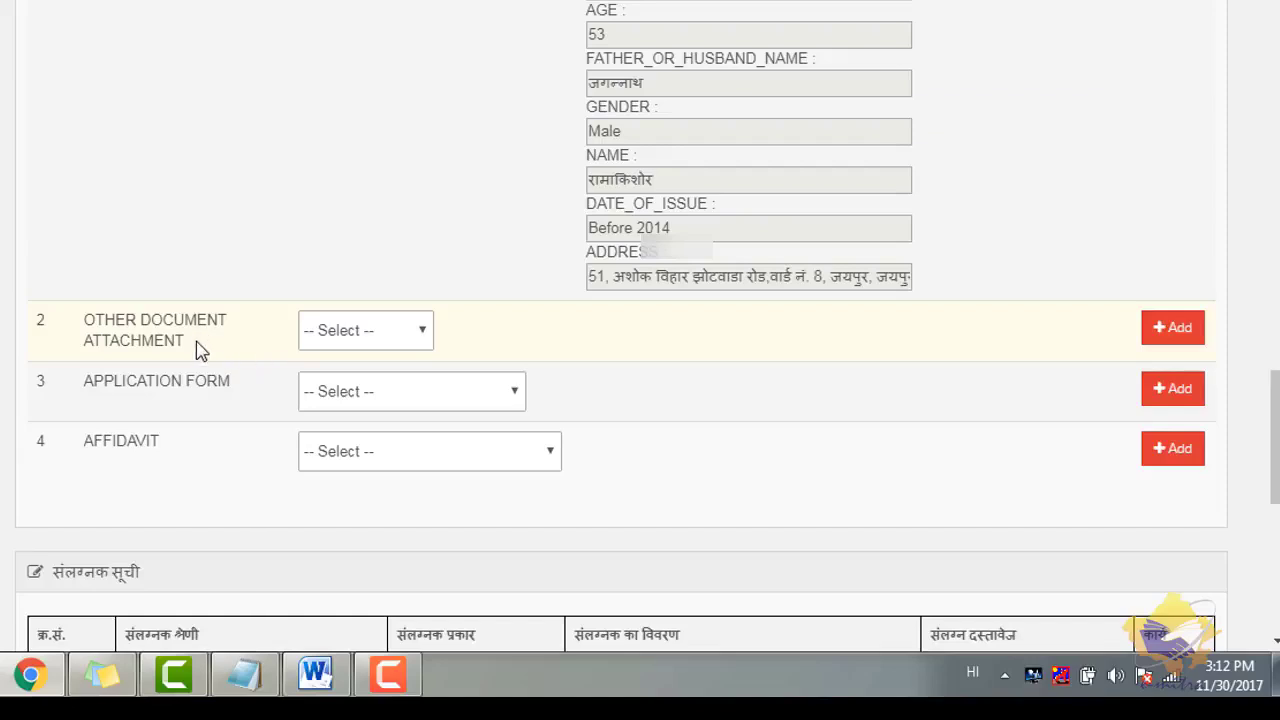
pyautogui.click(393, 335)
pyautogui.click(393, 380)
pyautogui.click(644, 340)
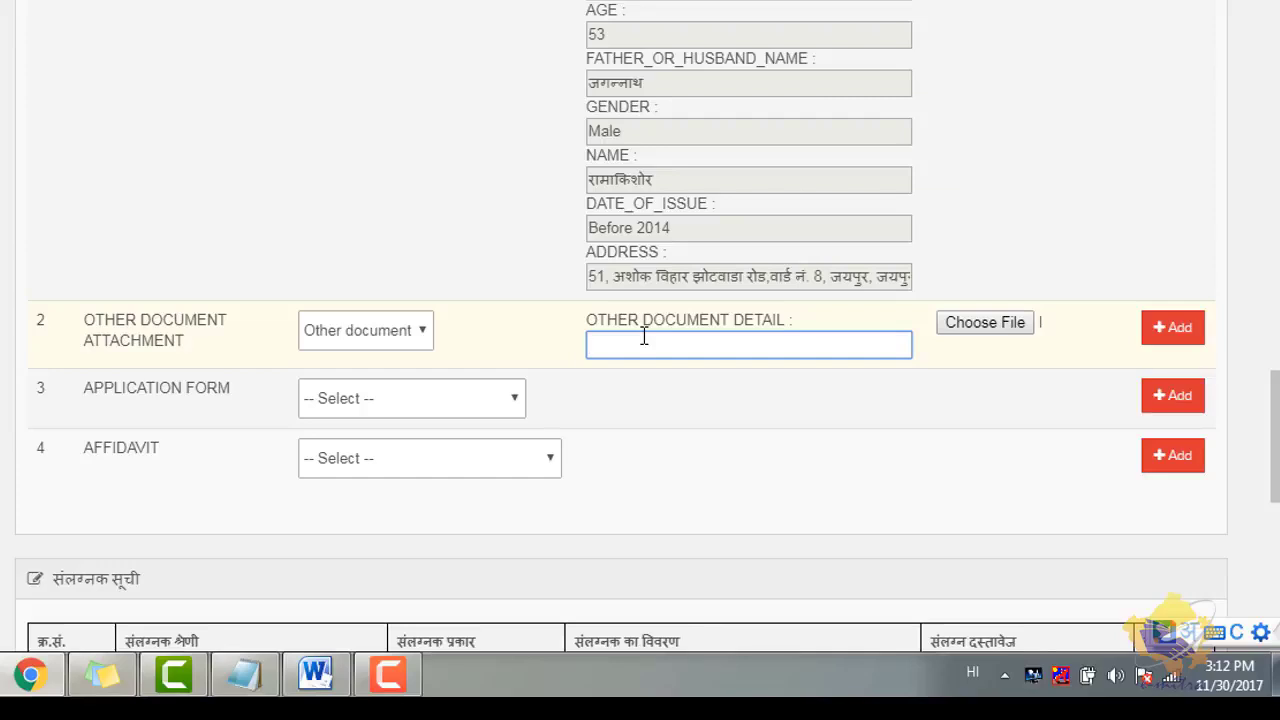
pyautogui.hotkey('alt', 'shift')
pyautogui.write('F')
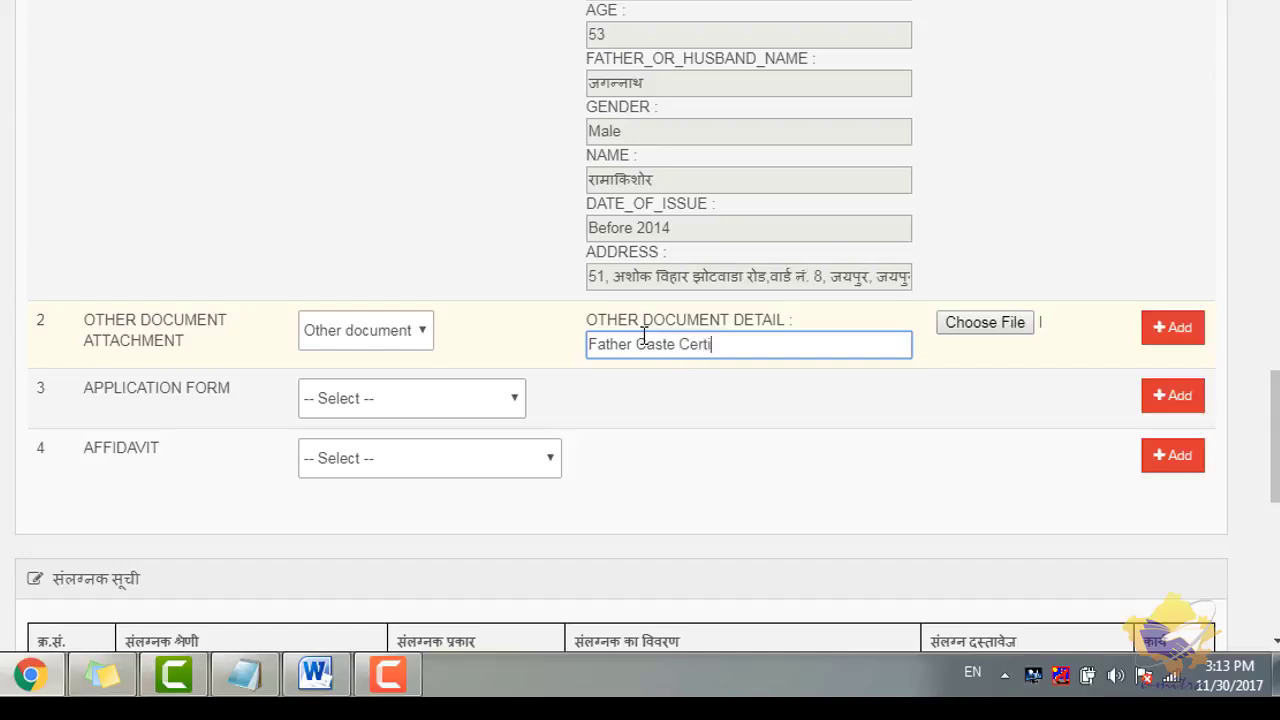
pyautogui.write('ate')
pyautogui.click(960, 337)
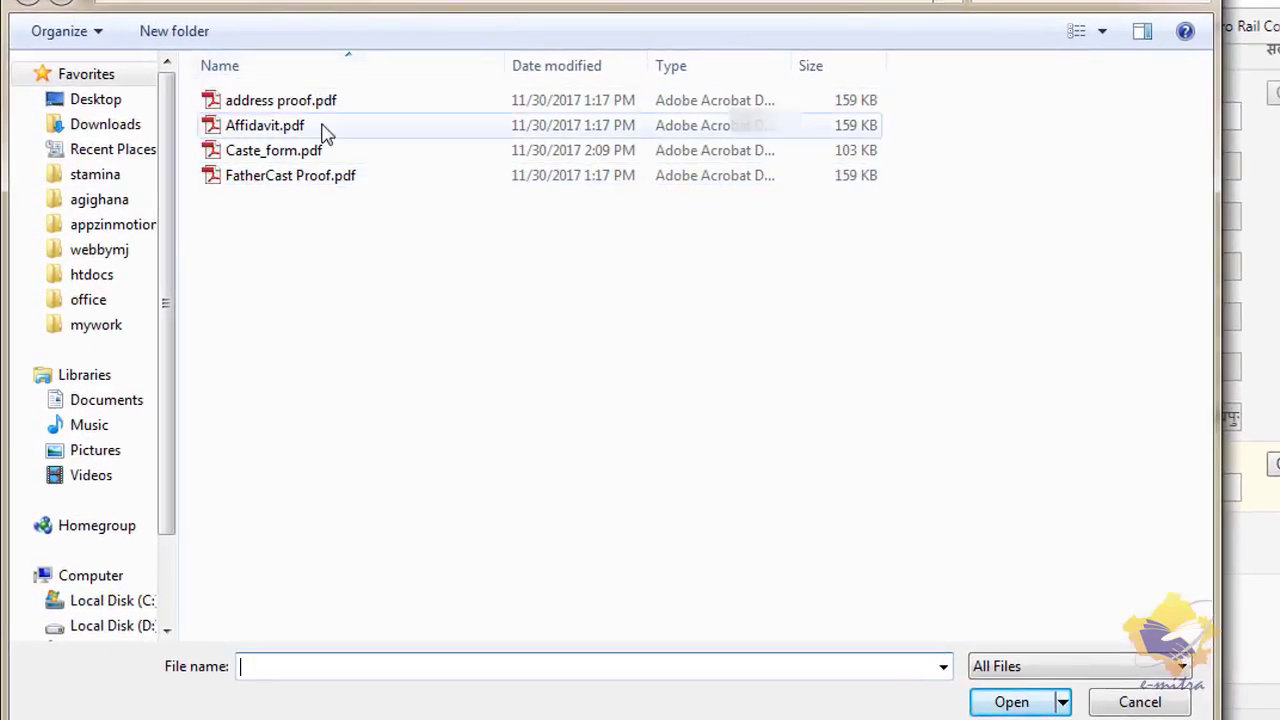
pyautogui.doubleClick(323, 176)
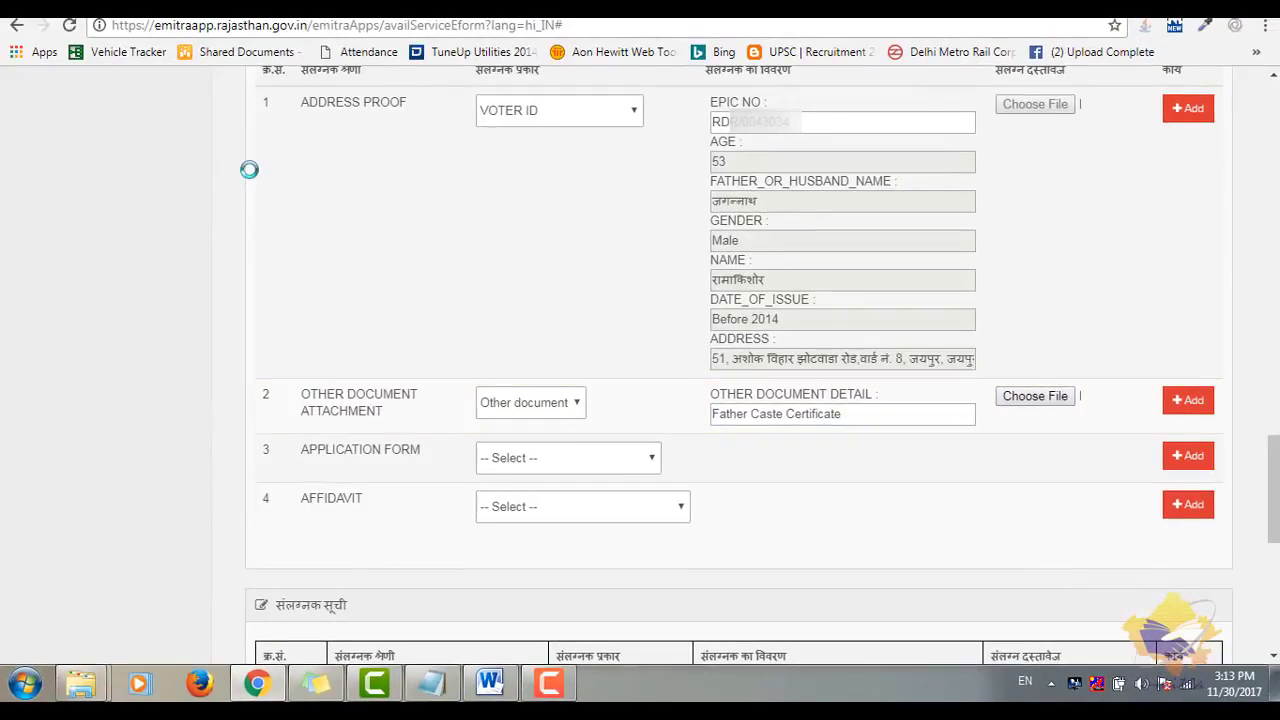
pyautogui.click(1191, 410)
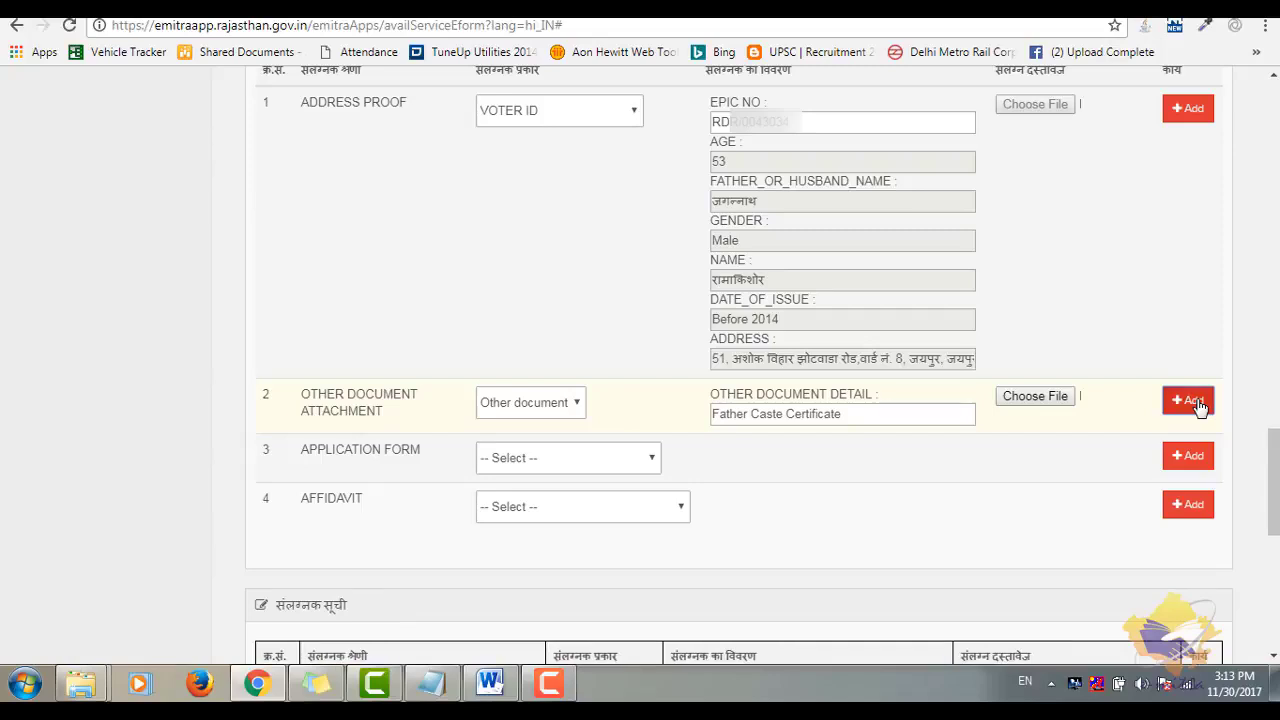
# - Attach Caste_form.pdf as the Scan Copy of application form
pyautogui.click(615, 465)
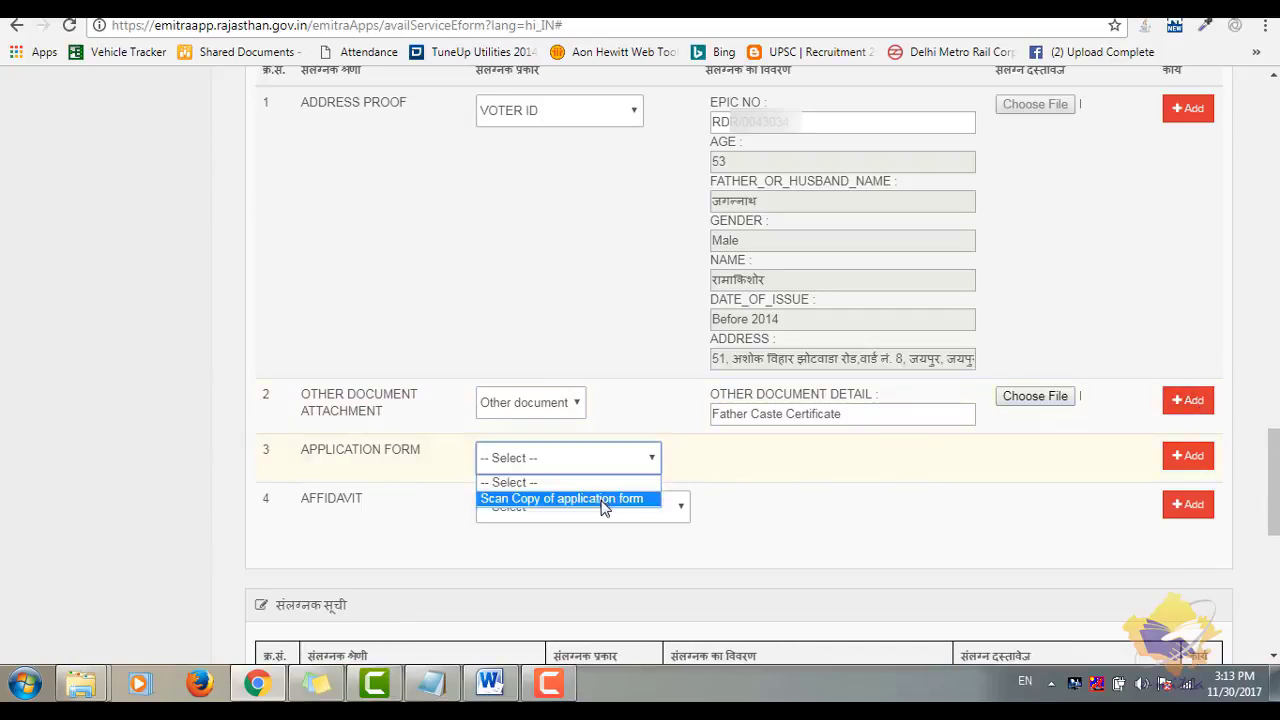
pyautogui.click(603, 499)
pyautogui.click(765, 470)
pyautogui.write('Sn')
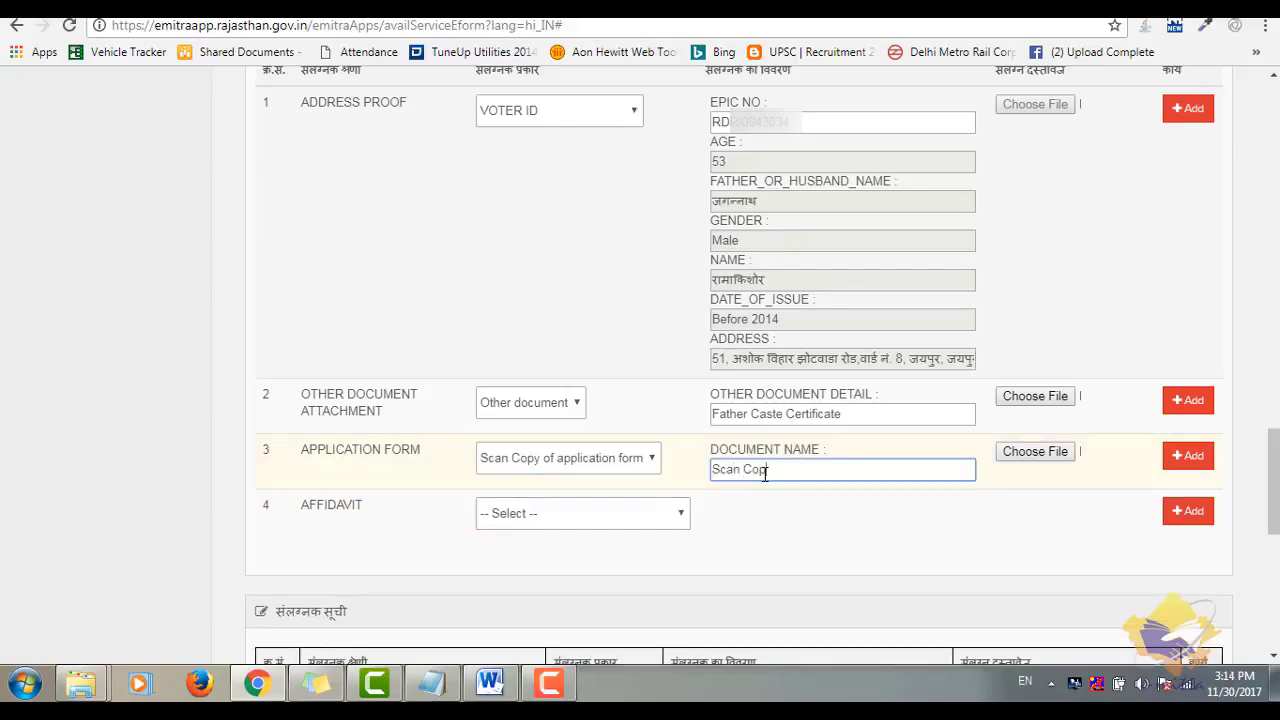
pyautogui.click(1030, 451)
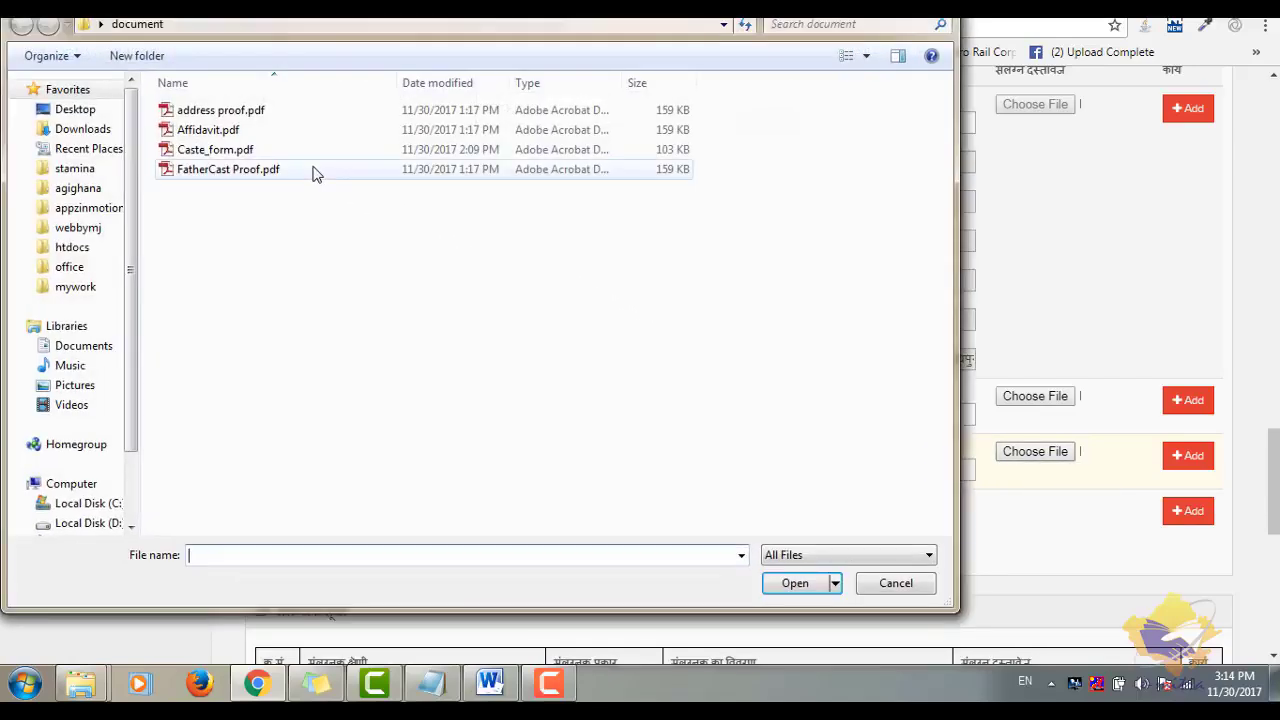
pyautogui.doubleClick(266, 151)
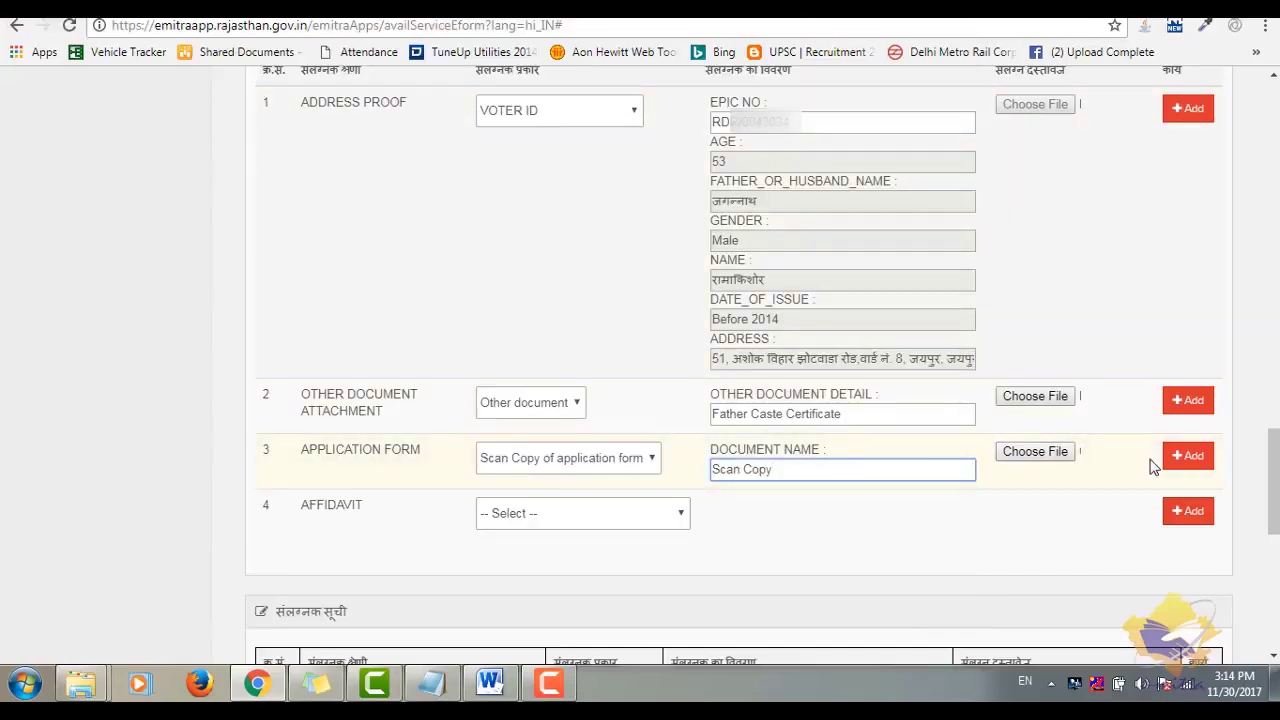
pyautogui.click(1180, 464)
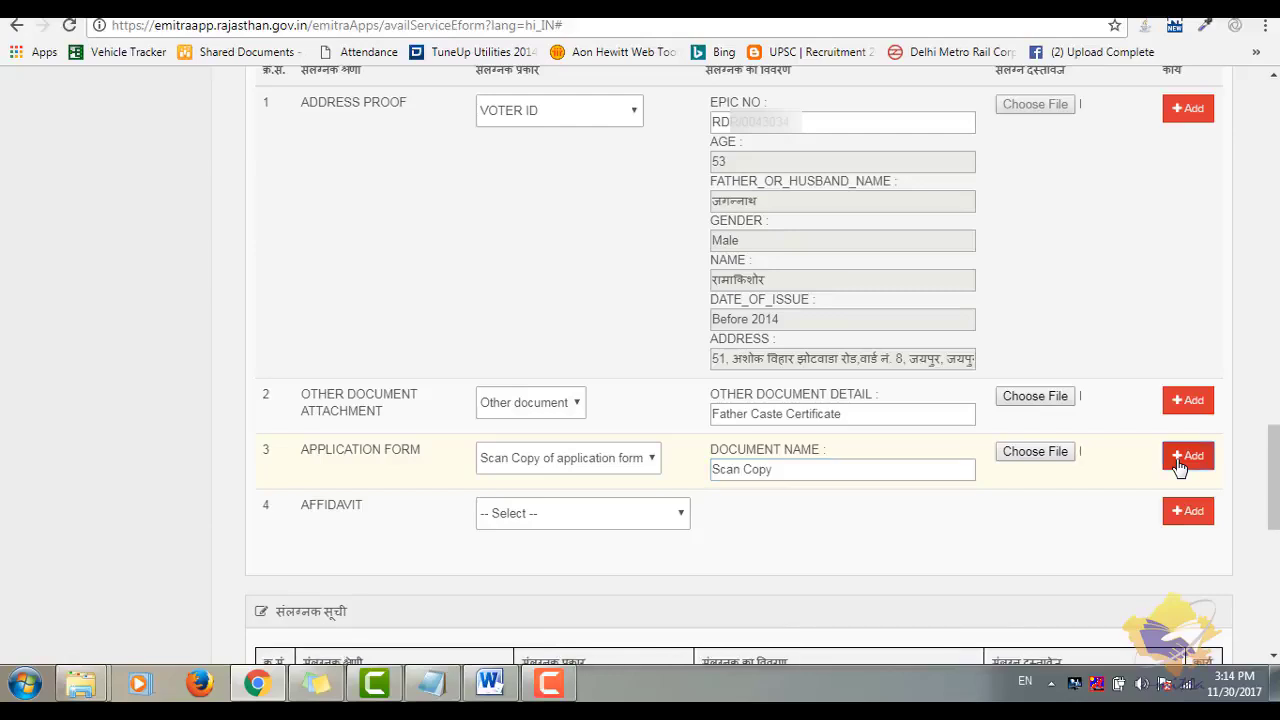
# - Attach Affidavit.pdf as the Concert or Affadavit of Nodal Officer document
pyautogui.click(583, 518)
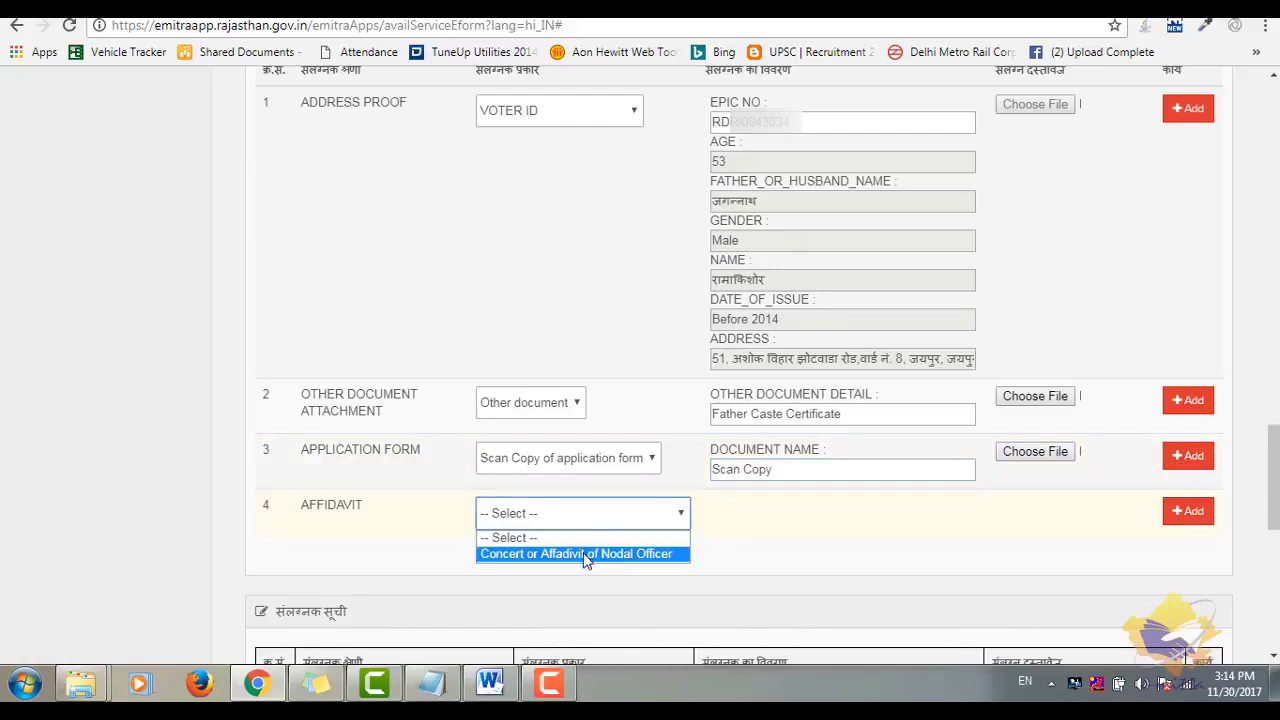
pyautogui.click(585, 555)
pyautogui.click(766, 543)
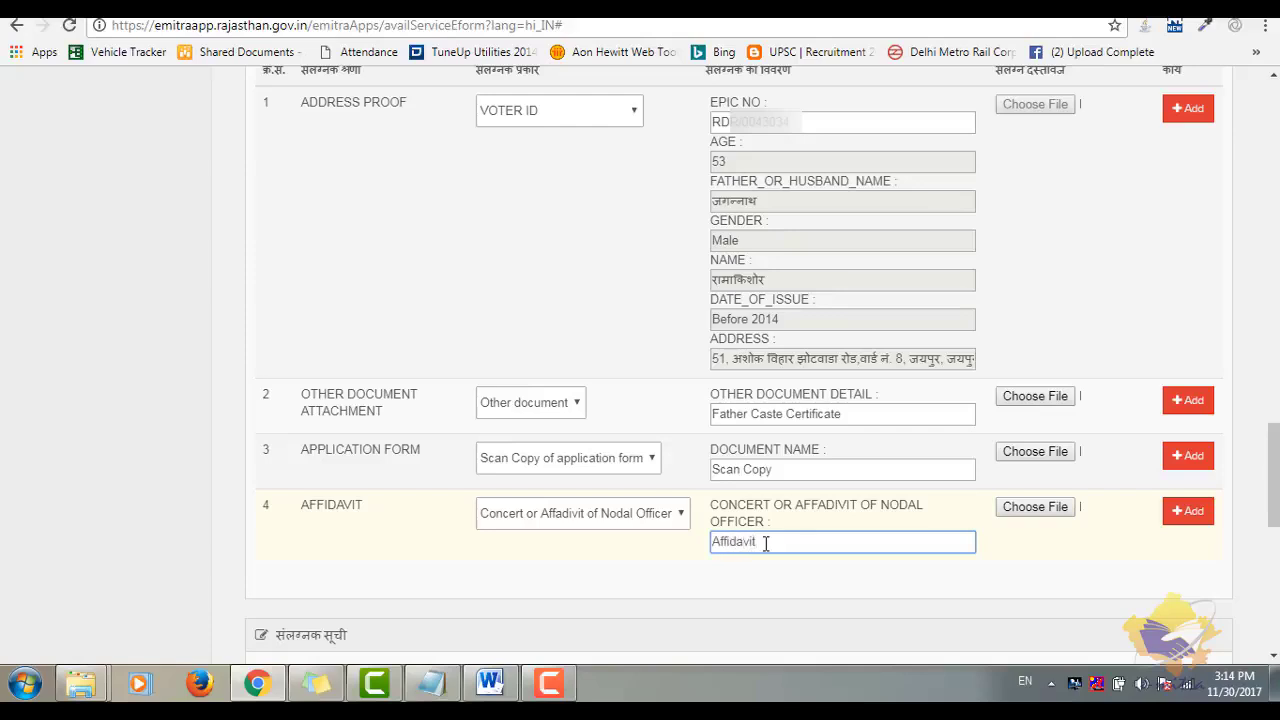
pyautogui.click(1035, 510)
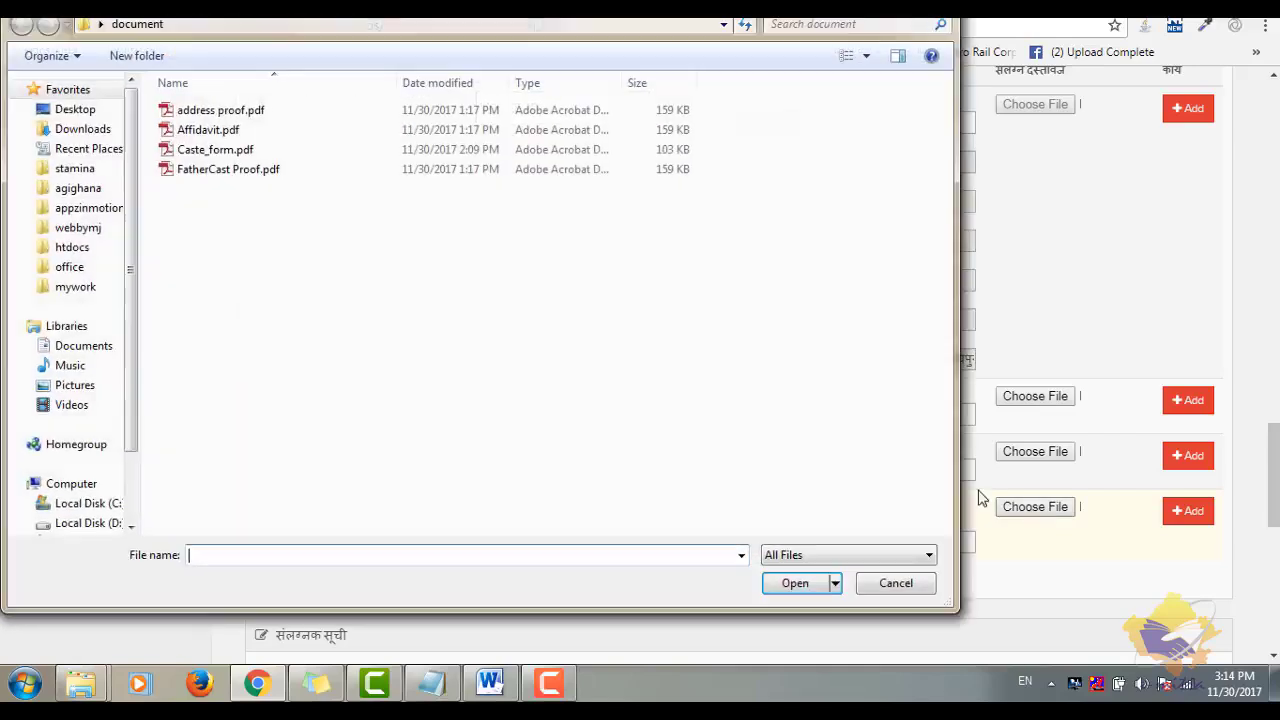
pyautogui.doubleClick(255, 129)
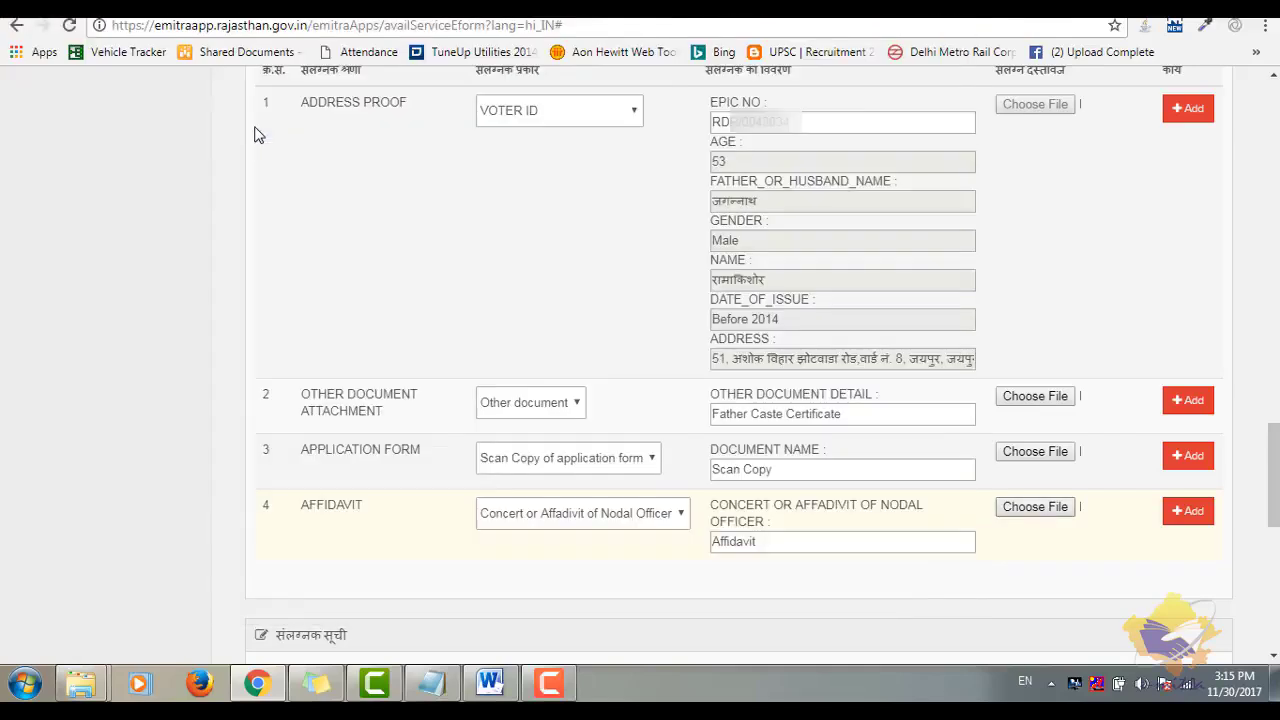
pyautogui.click(1186, 516)
pyautogui.moveTo(1274, 466); pyautogui.dragTo(1274, 526)
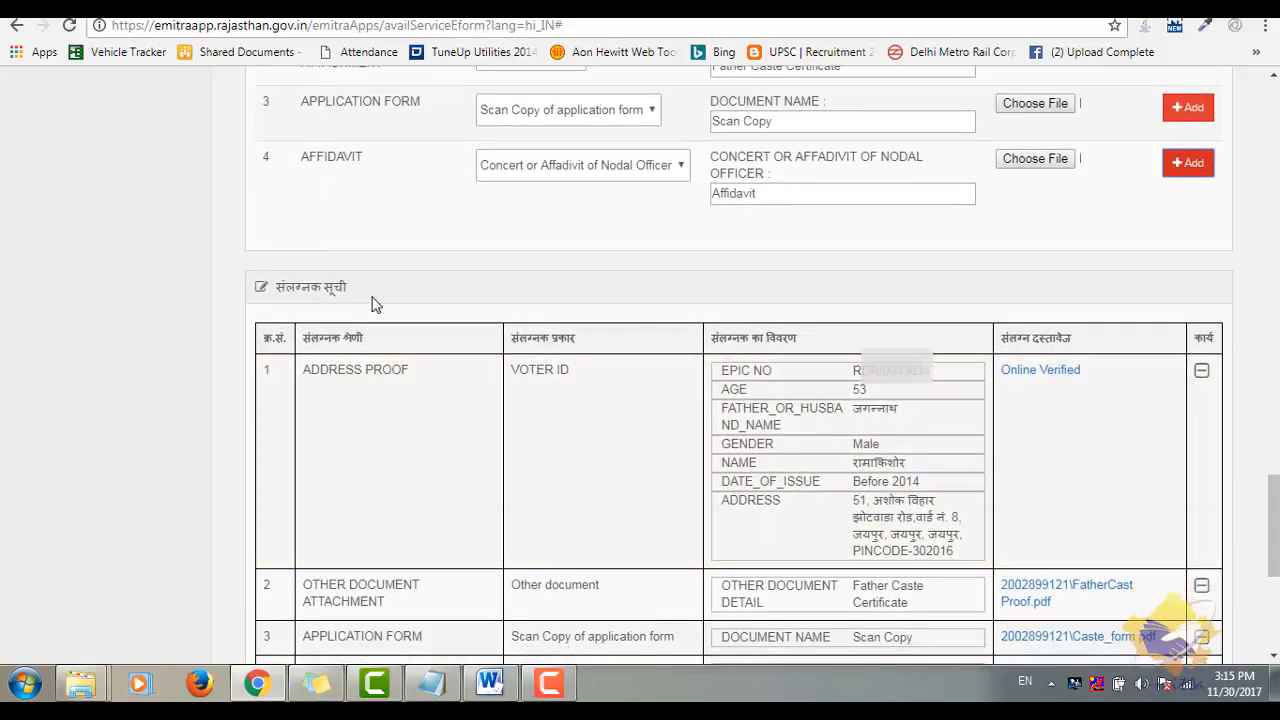
# - Save the completed caste certificate e-form, confirming the save and dismissing the success message
pyautogui.moveTo(1274, 526); pyautogui.dragTo(1274, 588)
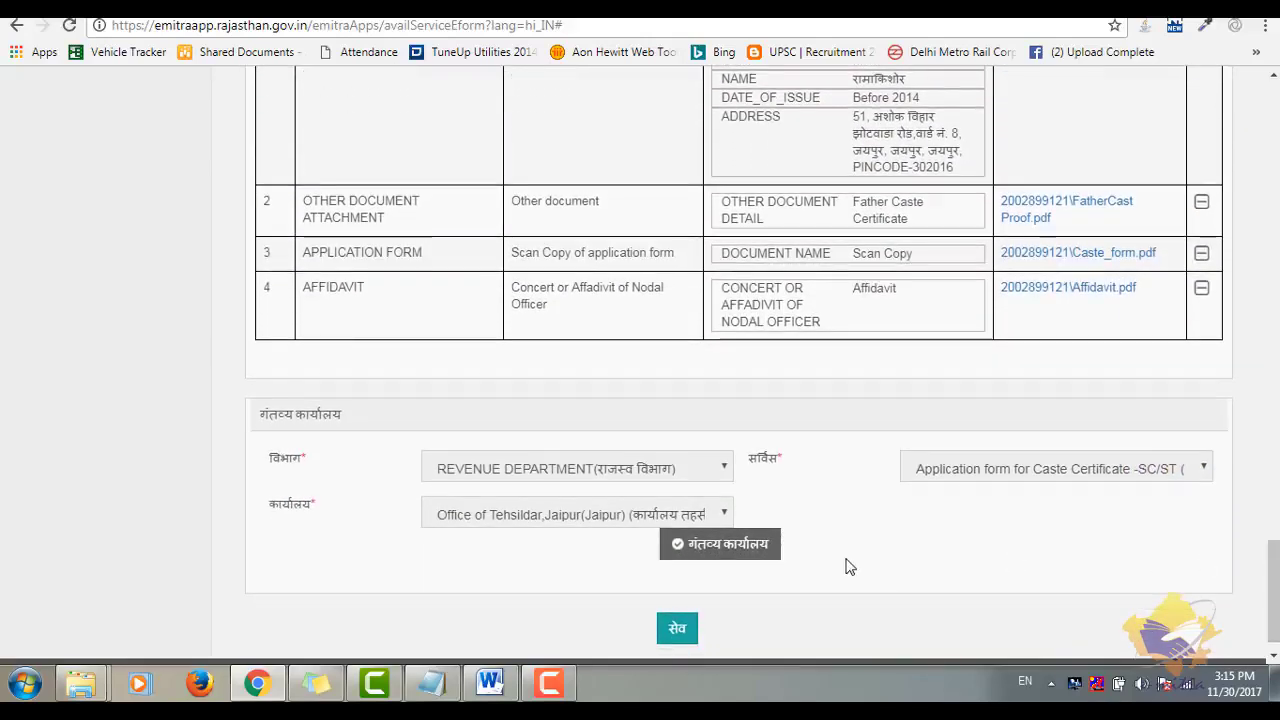
pyautogui.click(678, 636)
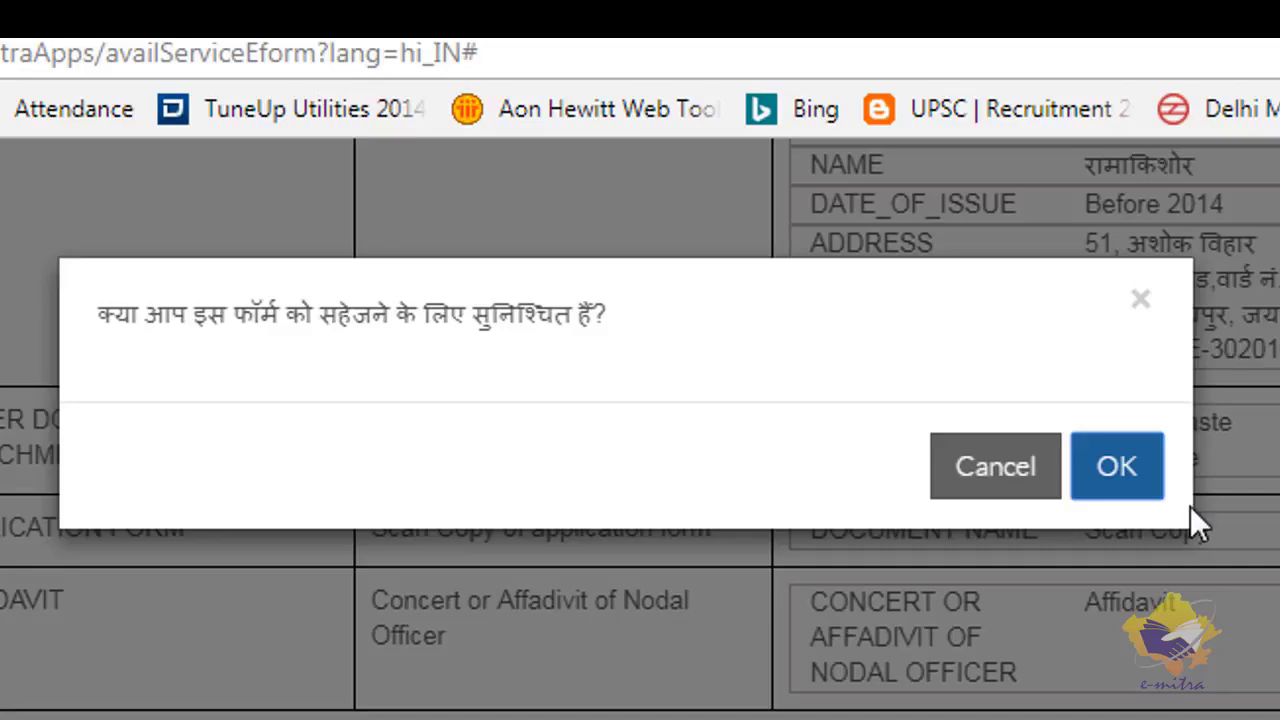
pyautogui.click(1133, 479)
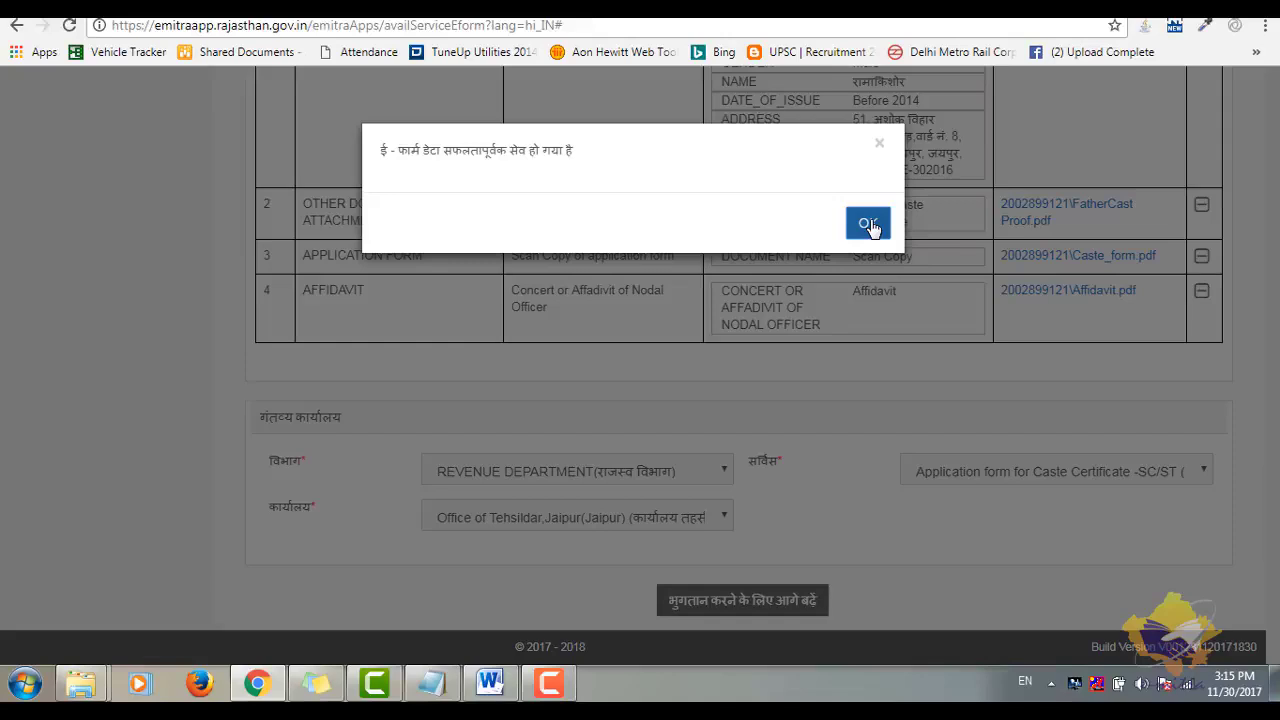
pyautogui.click(868, 224)
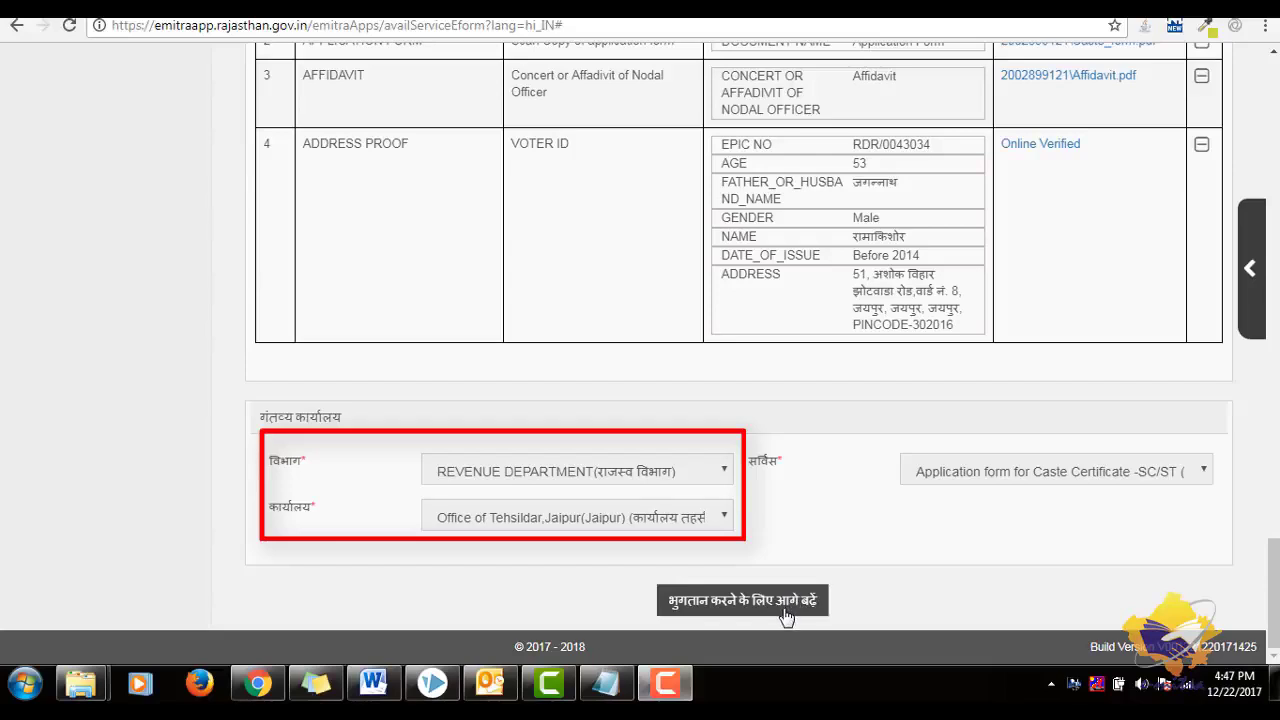
# - Proceed to payment and generate the ₹21.00 bill for the caste certificate service
pyautogui.click(785, 606)
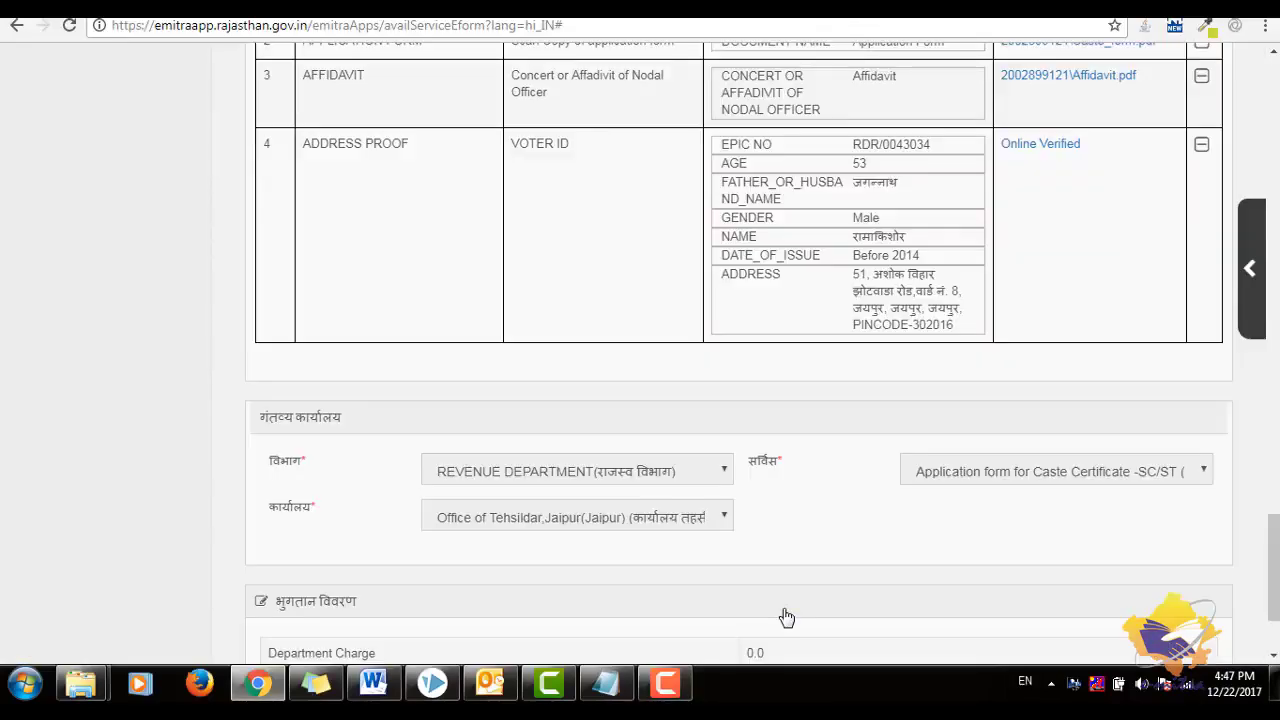
pyautogui.scroll(-3, 786, 617)
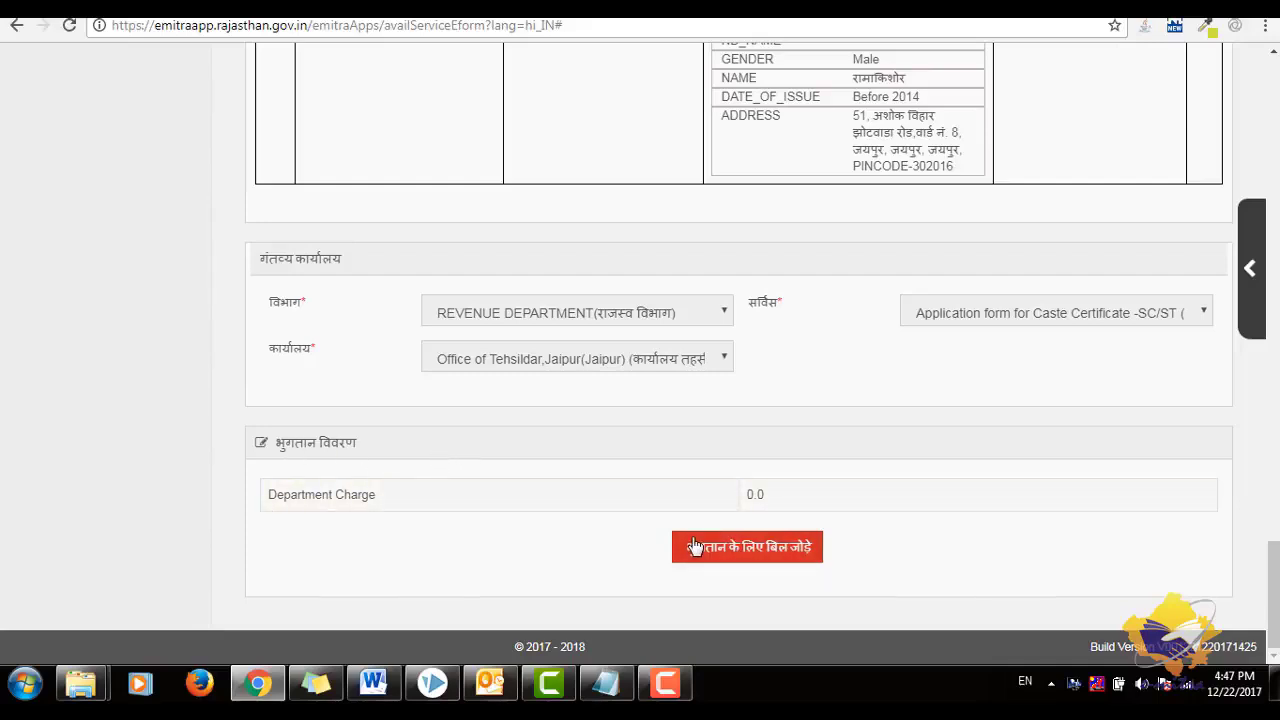
pyautogui.click(729, 559)
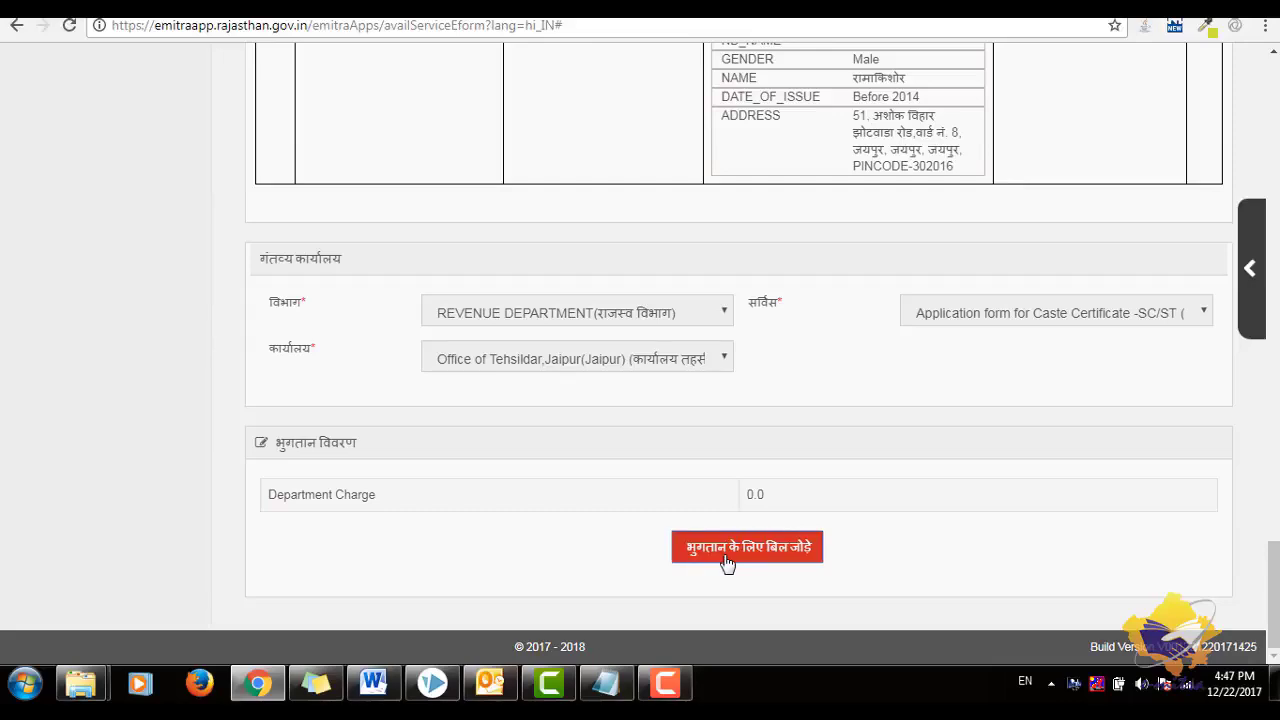
pyautogui.scroll(-3, 727, 565)
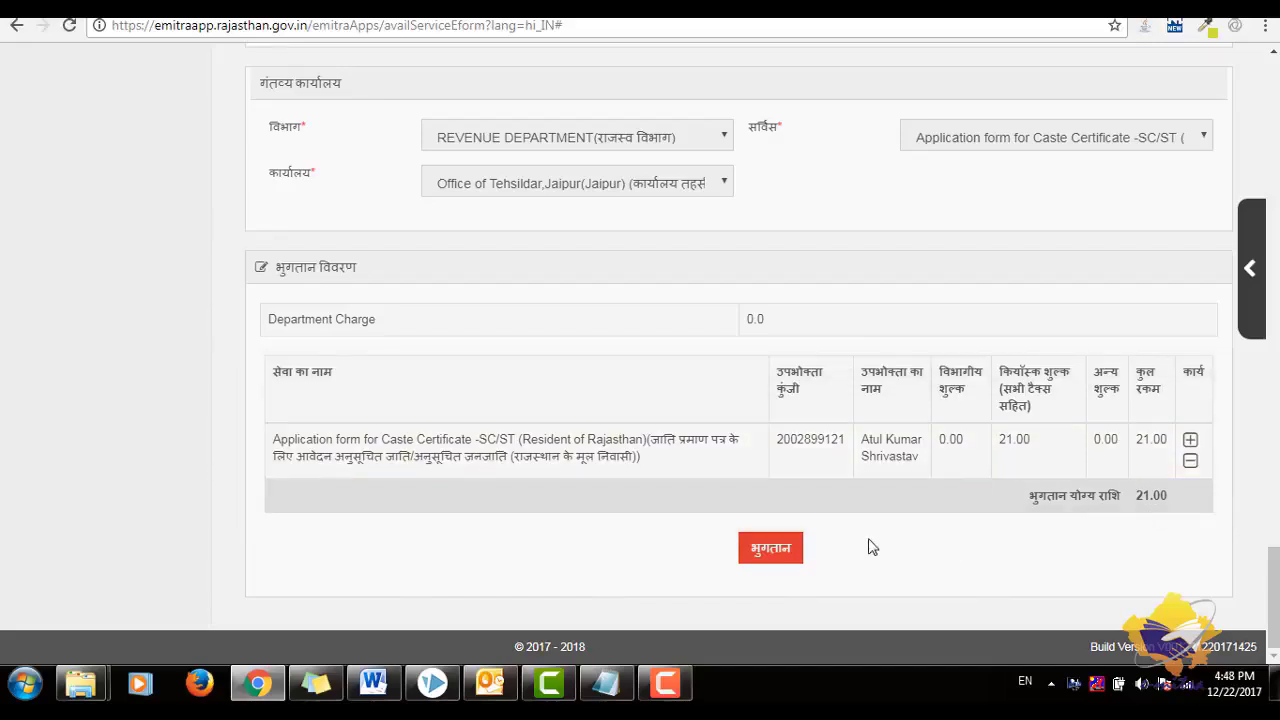
pyautogui.click(791, 551)
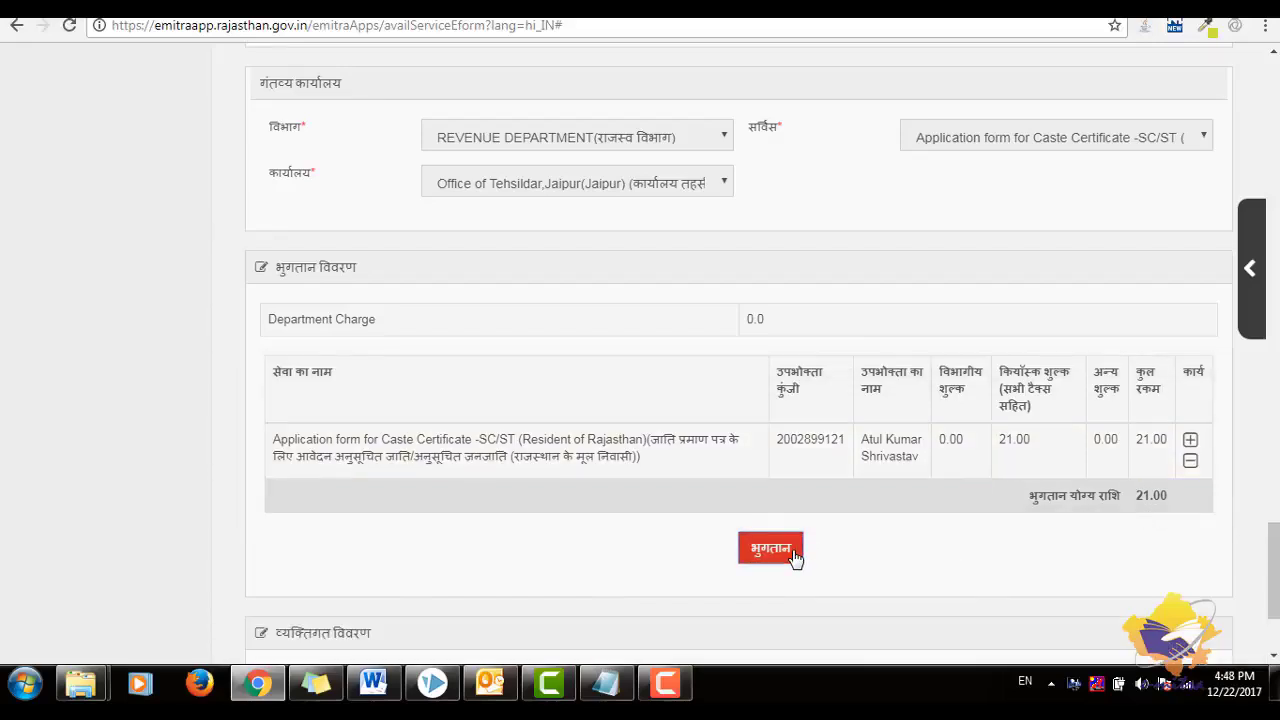
# - Fill in the contact e-mail beside the prefilled mobile number and continue to Service Payment
pyautogui.scroll(-2, 795, 558)
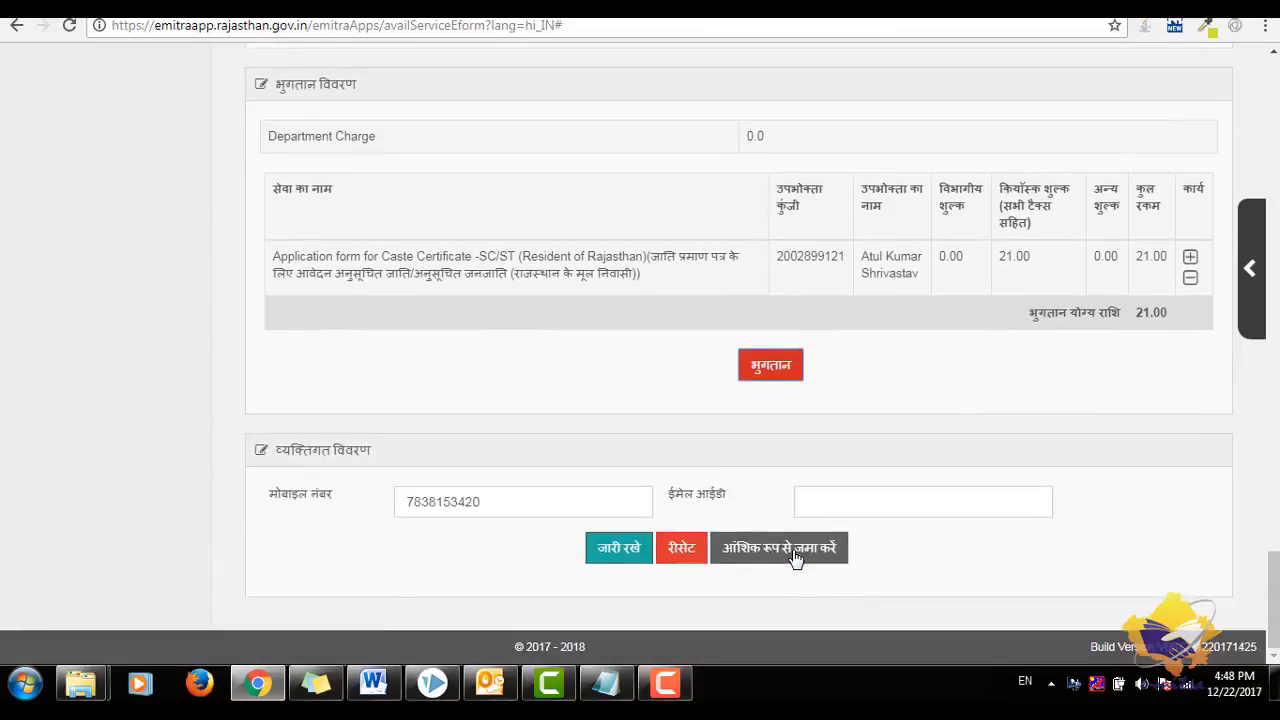
pyautogui.click(578, 500)
pyautogui.click(835, 500)
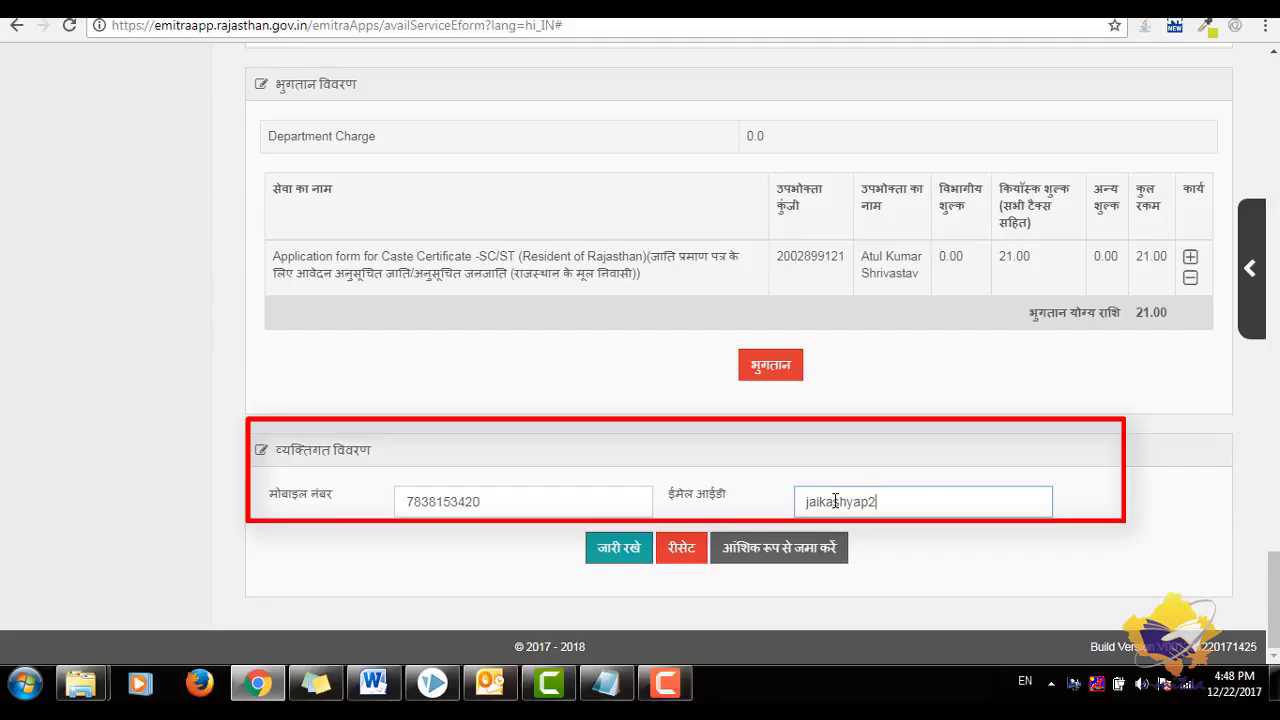
pyautogui.write('gmail.com')
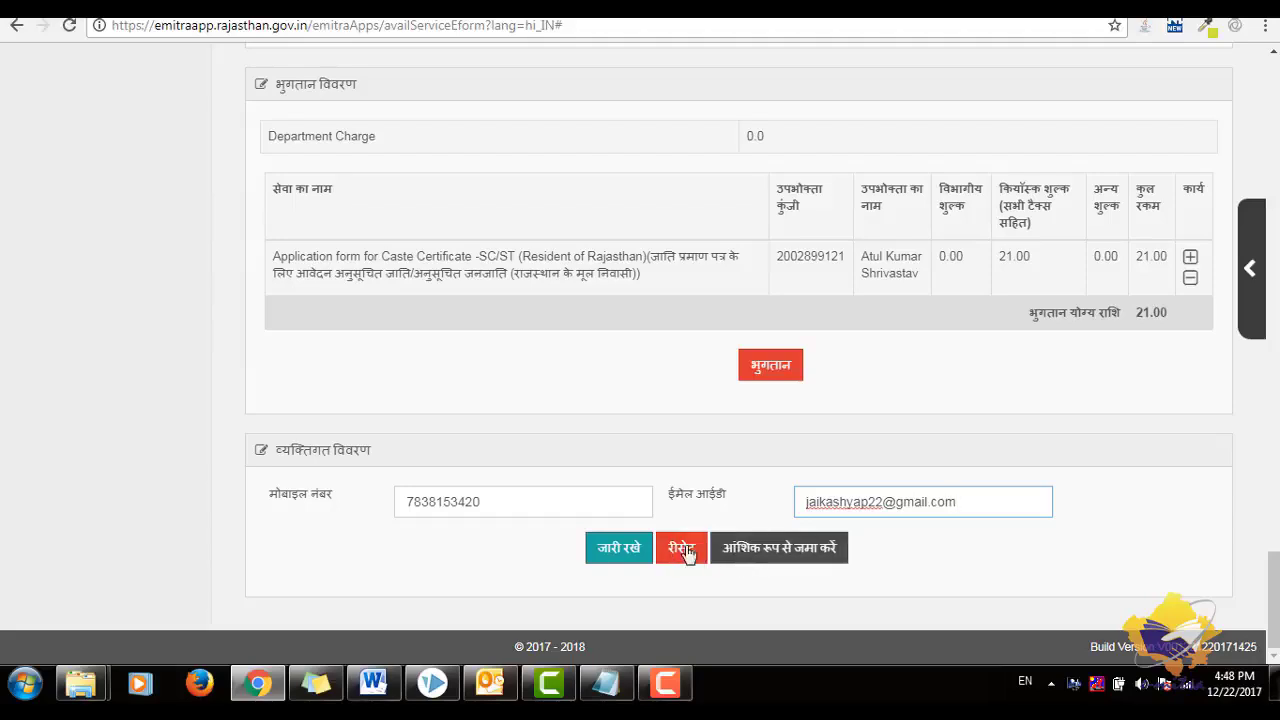
pyautogui.click(624, 552)
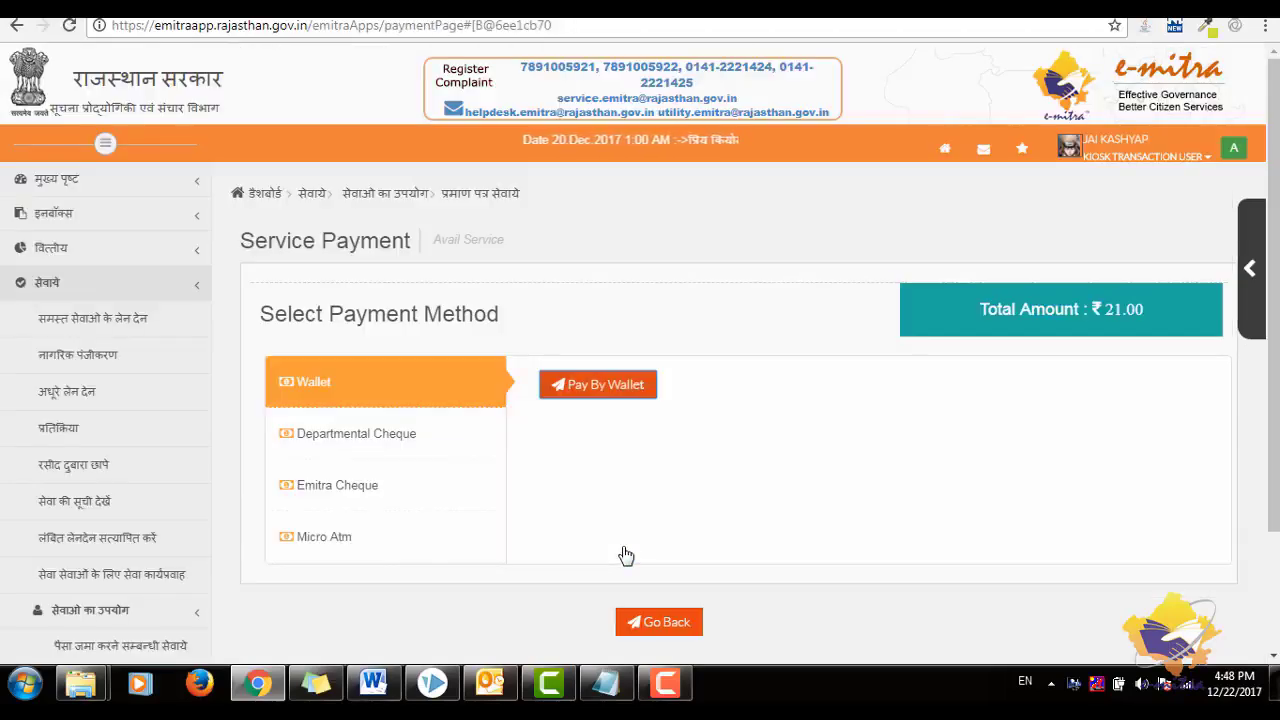
# - Review the departmental cheque, eMitra cheque and Micro ATM payment options
pyautogui.scroll(-1, 625, 555)
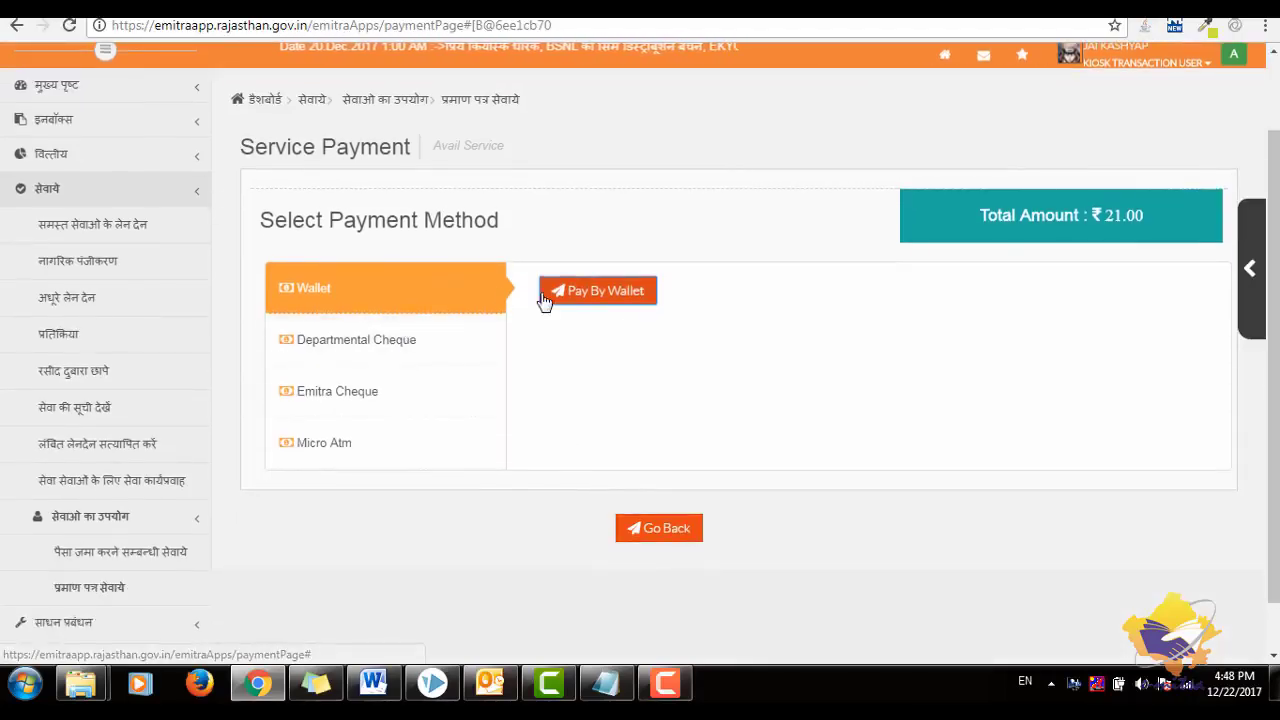
pyautogui.click(466, 345)
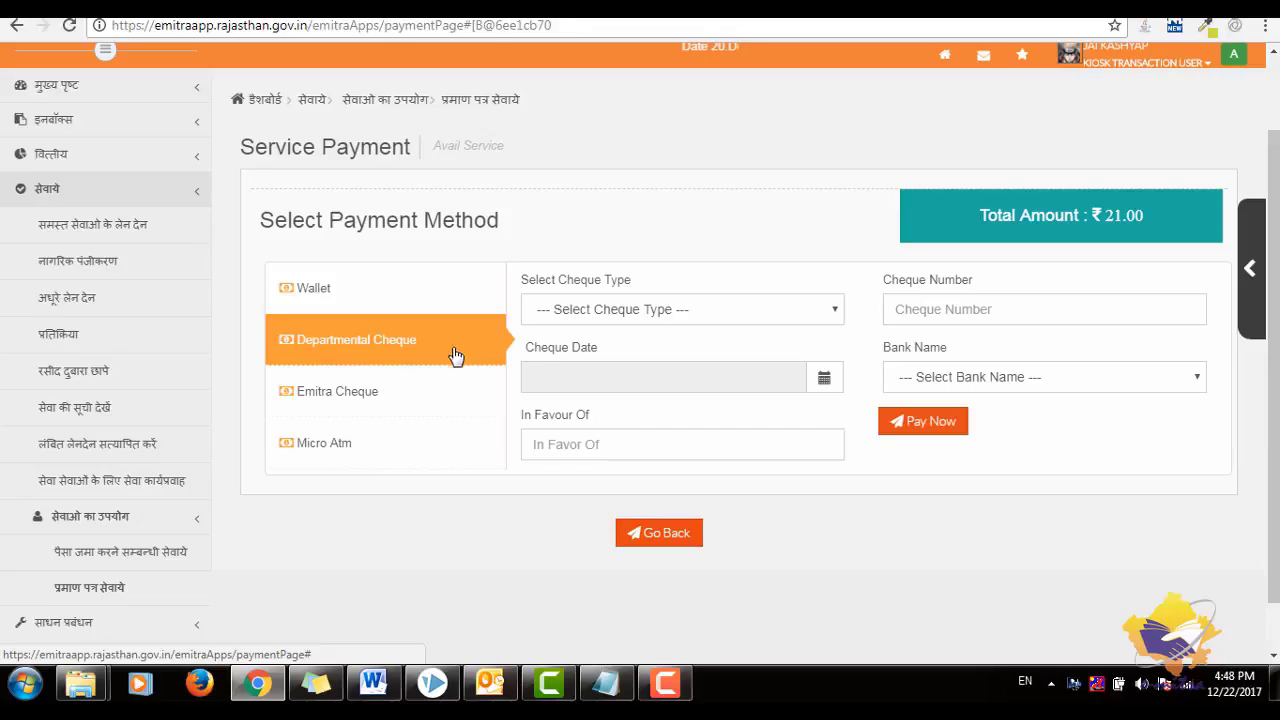
pyautogui.click(432, 398)
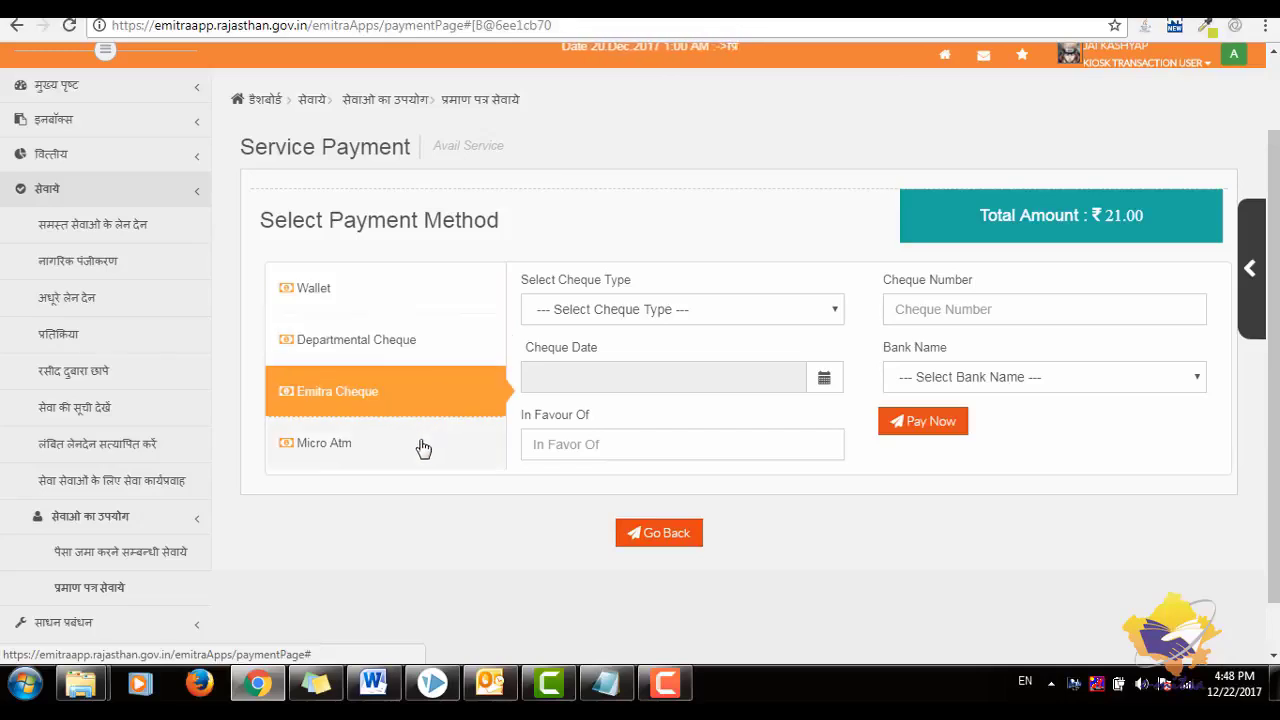
pyautogui.click(422, 447)
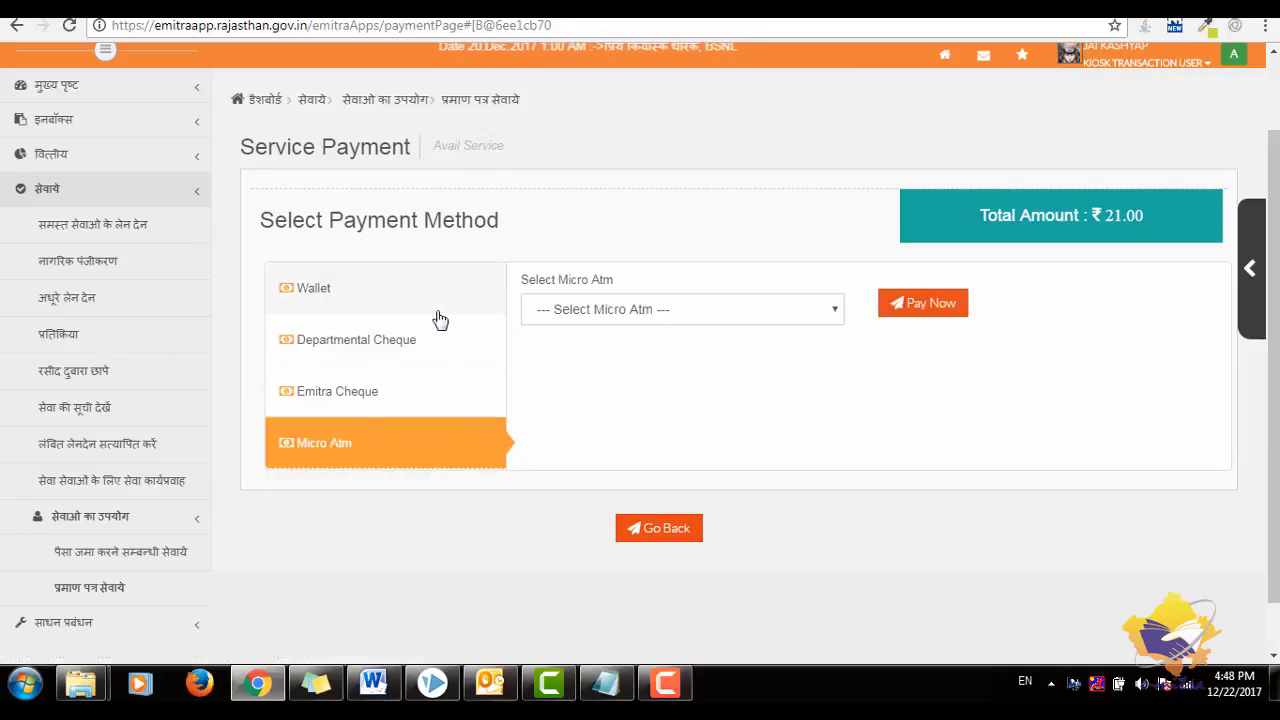
# - Pay the ₹21.00 fee by wallet and scroll the resulting Payment Status receipt
pyautogui.click(432, 298)
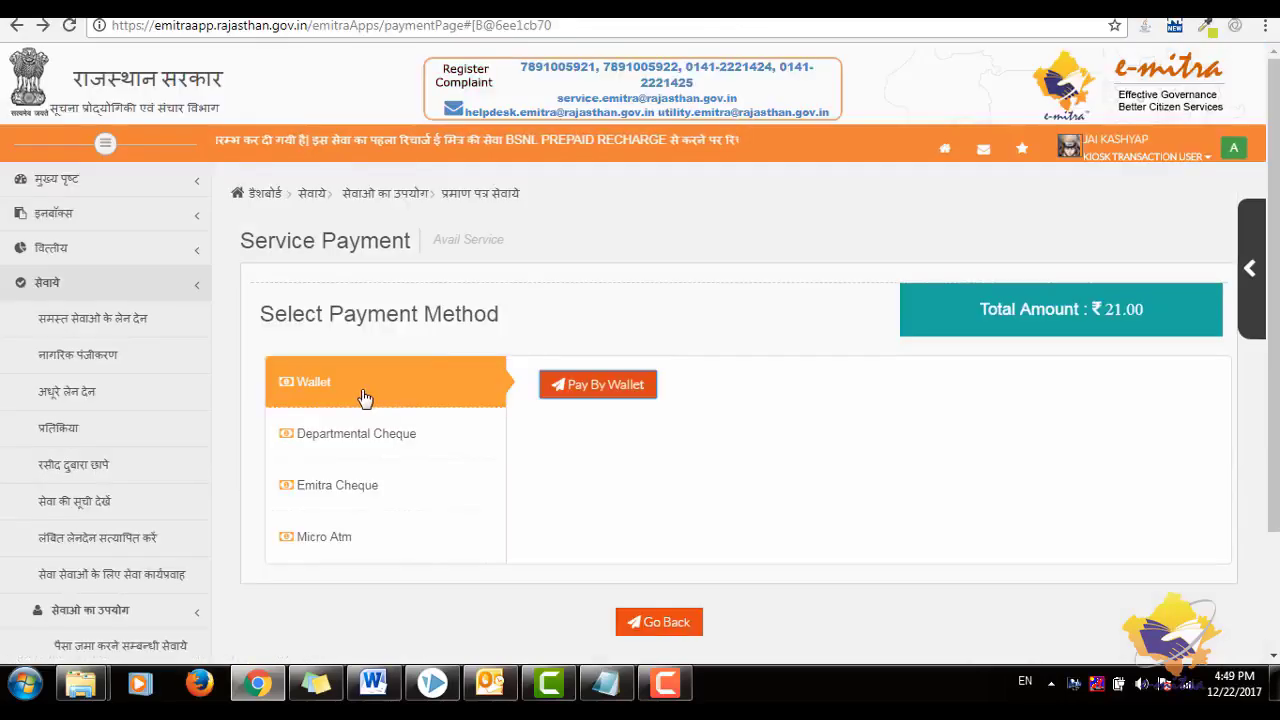
pyautogui.click(603, 385)
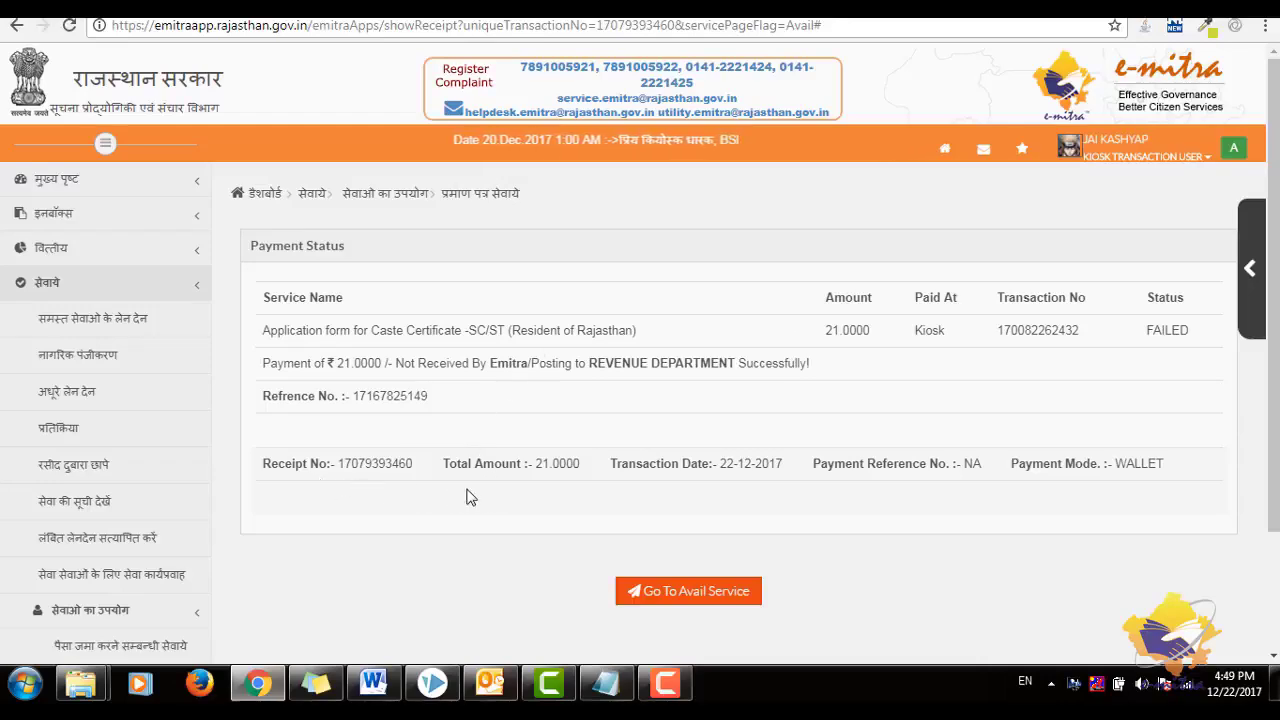
pyautogui.scroll(-3, 660, 512)
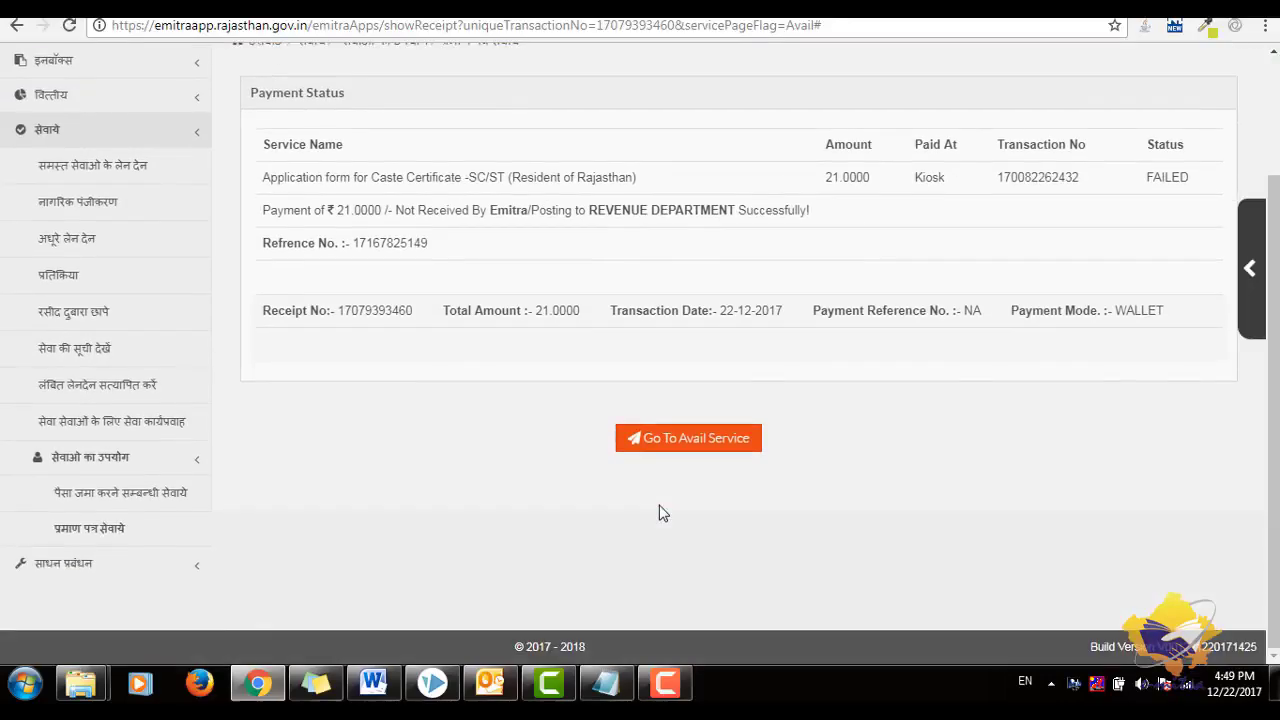